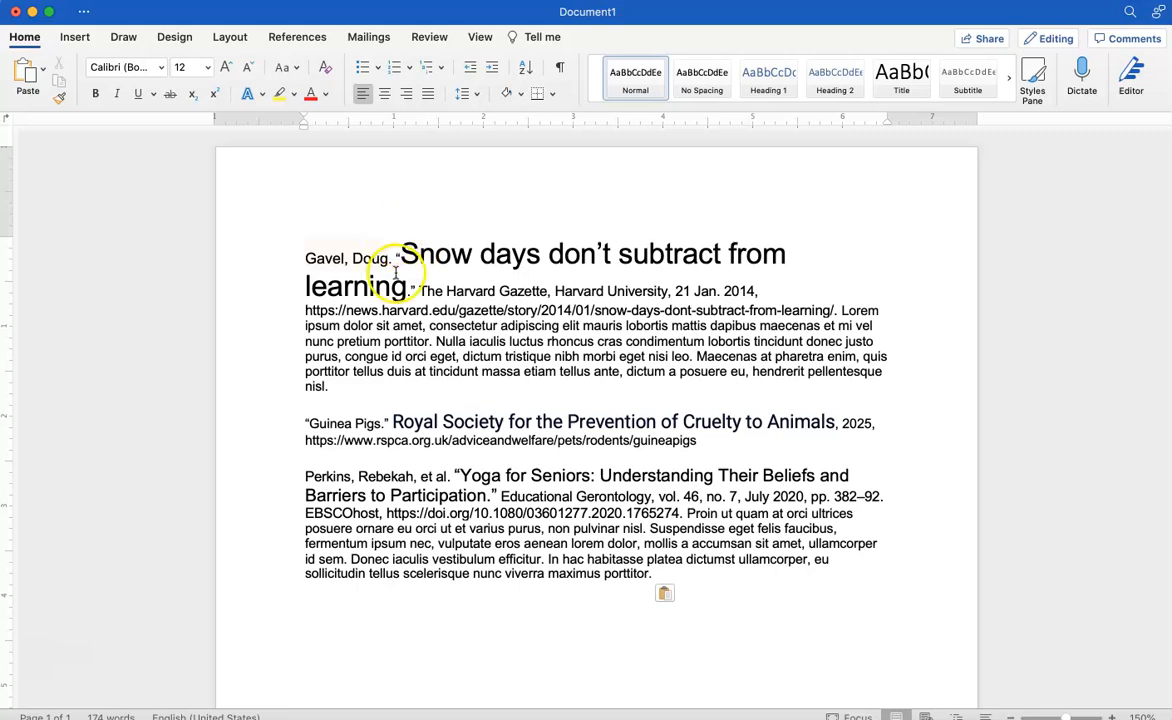
pyautogui.moveTo(395, 258); pyautogui.dragTo(305, 257)
pyautogui.click(371, 303)
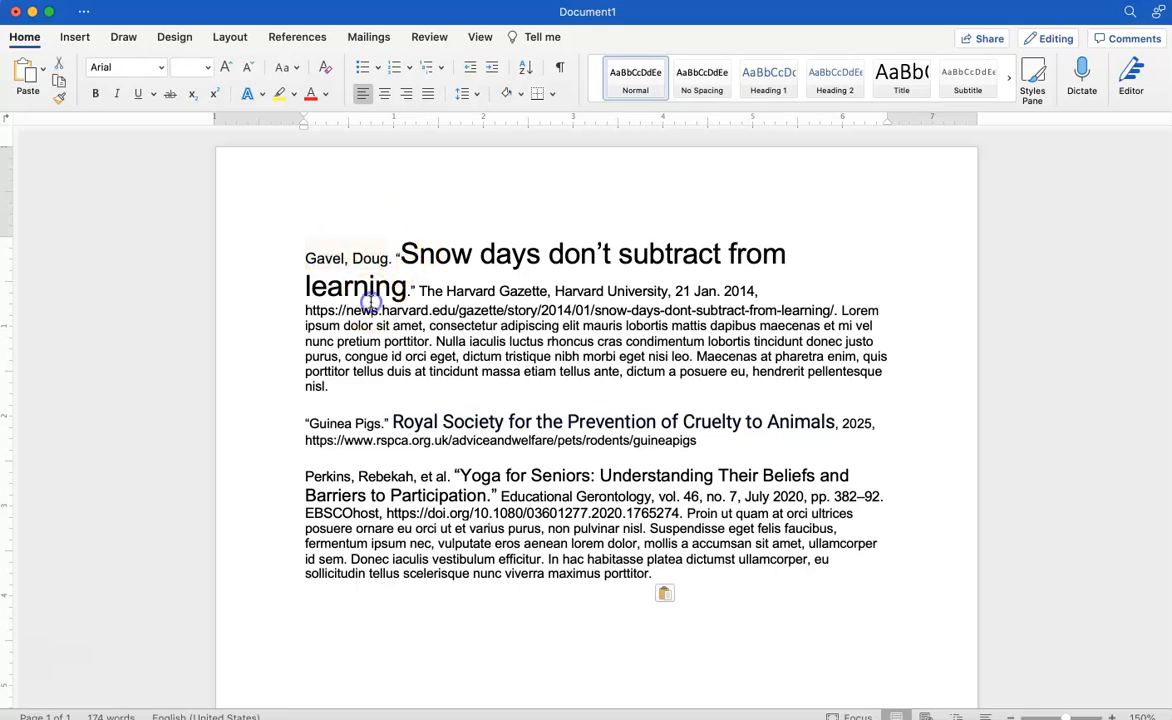
pyautogui.moveTo(390, 258); pyautogui.dragTo(306, 259)
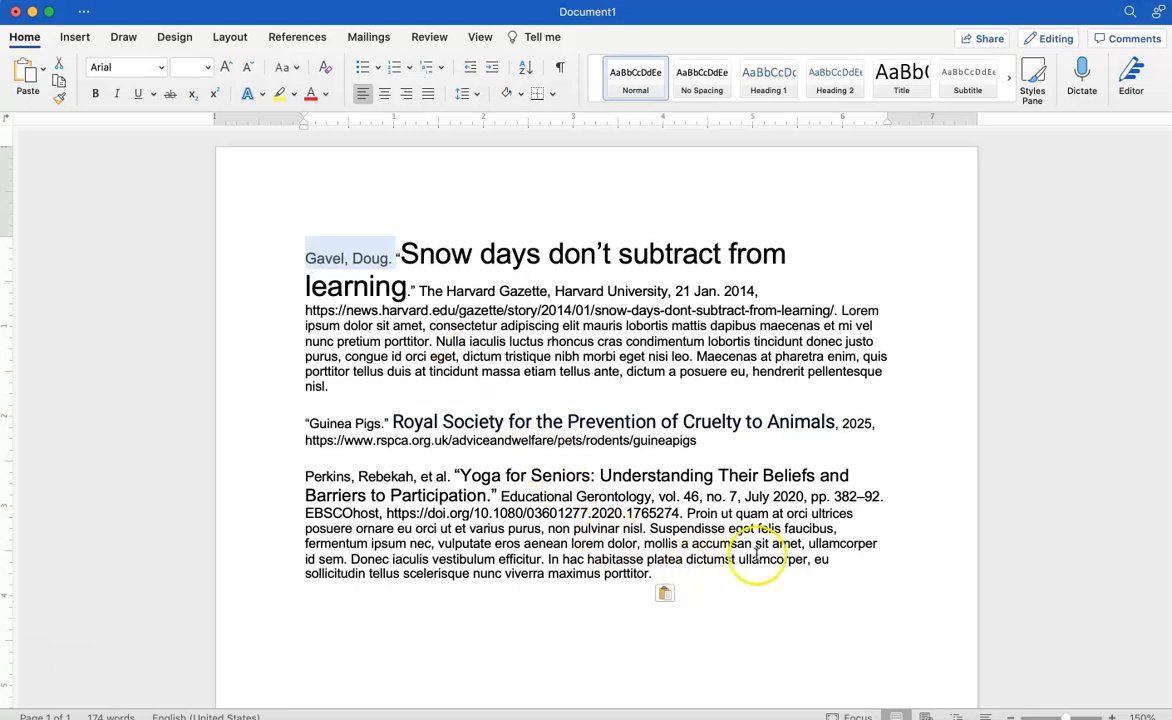
# Select the entire document text and format it as Times New Roman, size 12
pyautogui.click(758, 498)
pyautogui.press('super+a')
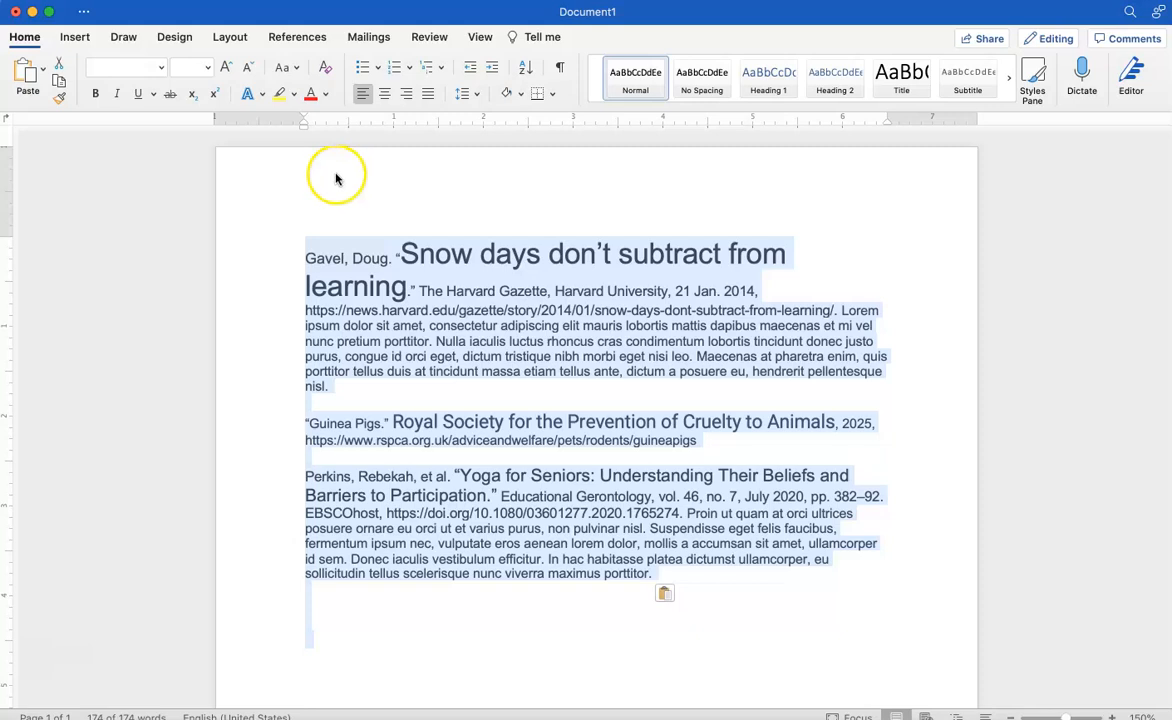
pyautogui.click(161, 68)
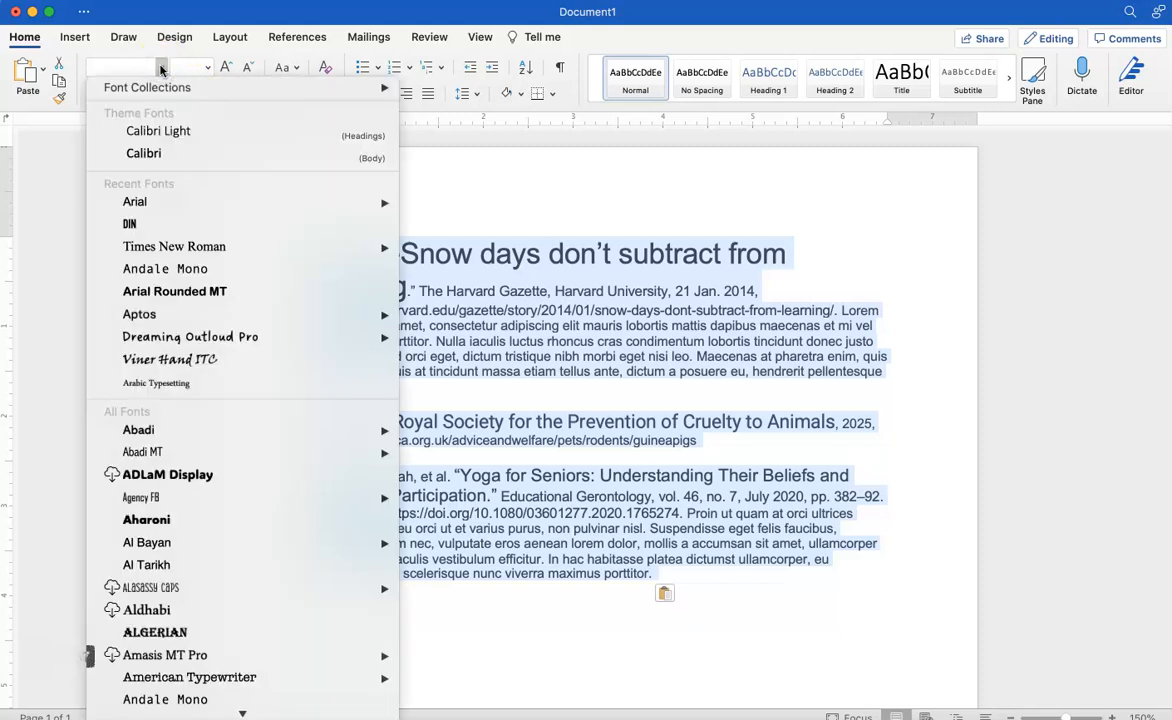
pyautogui.click(175, 247)
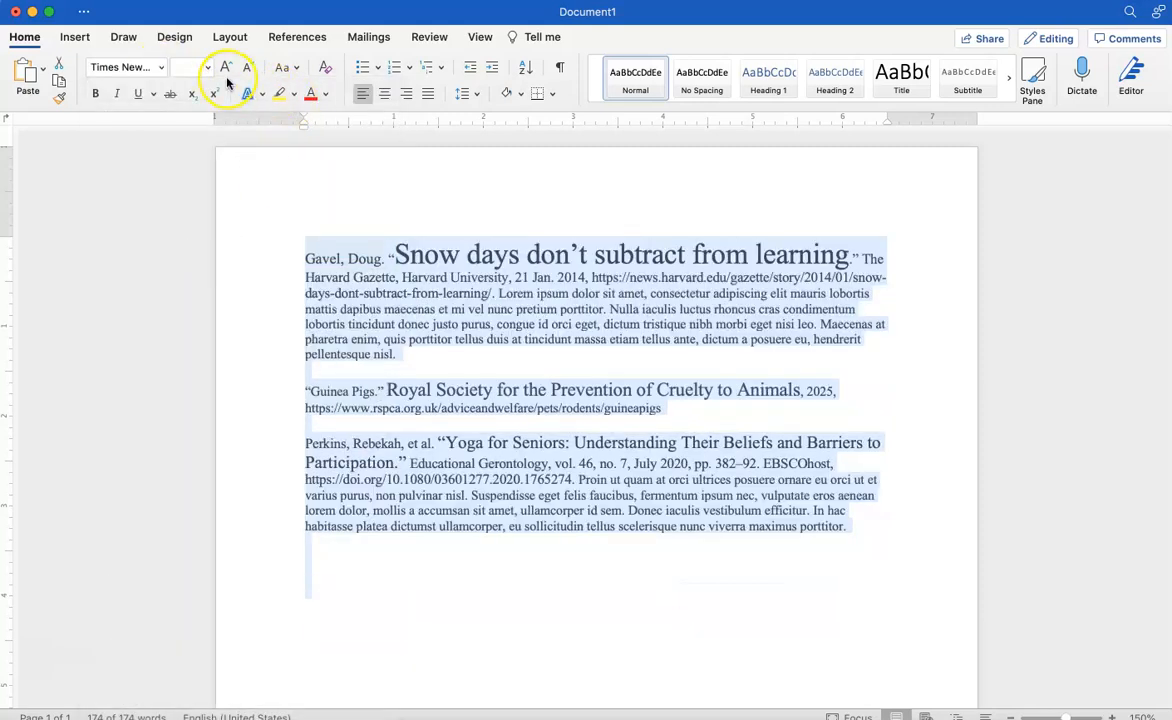
pyautogui.click(207, 67)
pyautogui.click(196, 229)
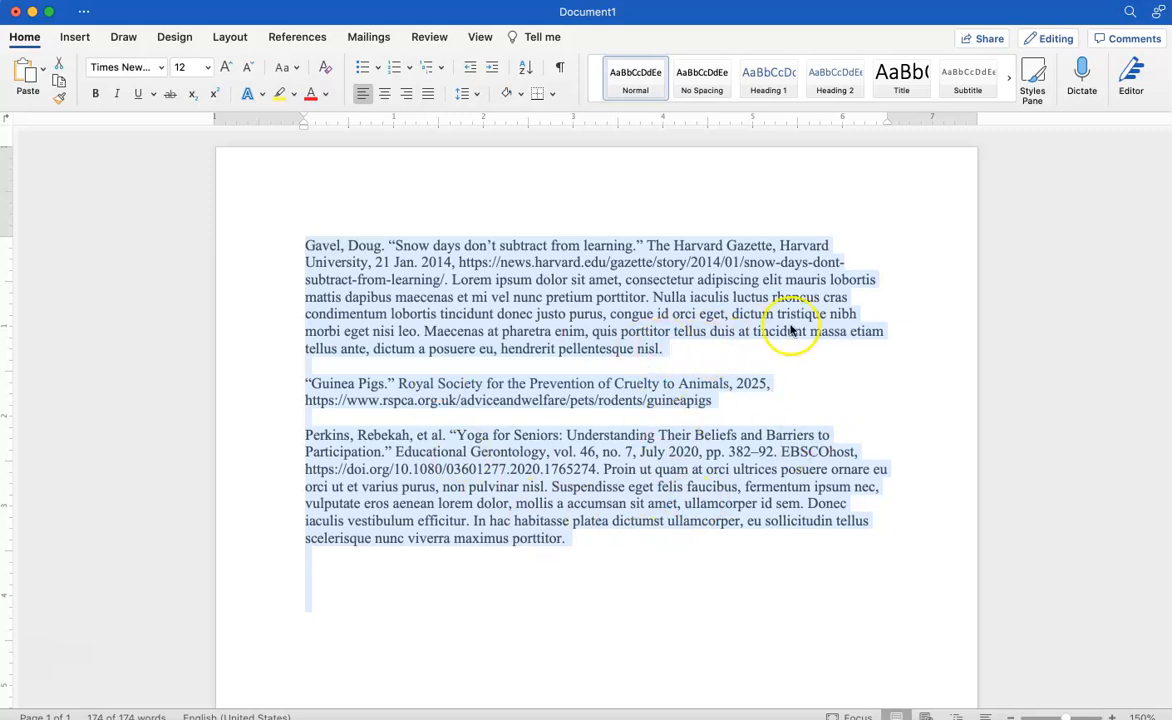
# Clear all formatting from the selected text through the styles list and set its font to Times New Roman
pyautogui.click(1032, 82)
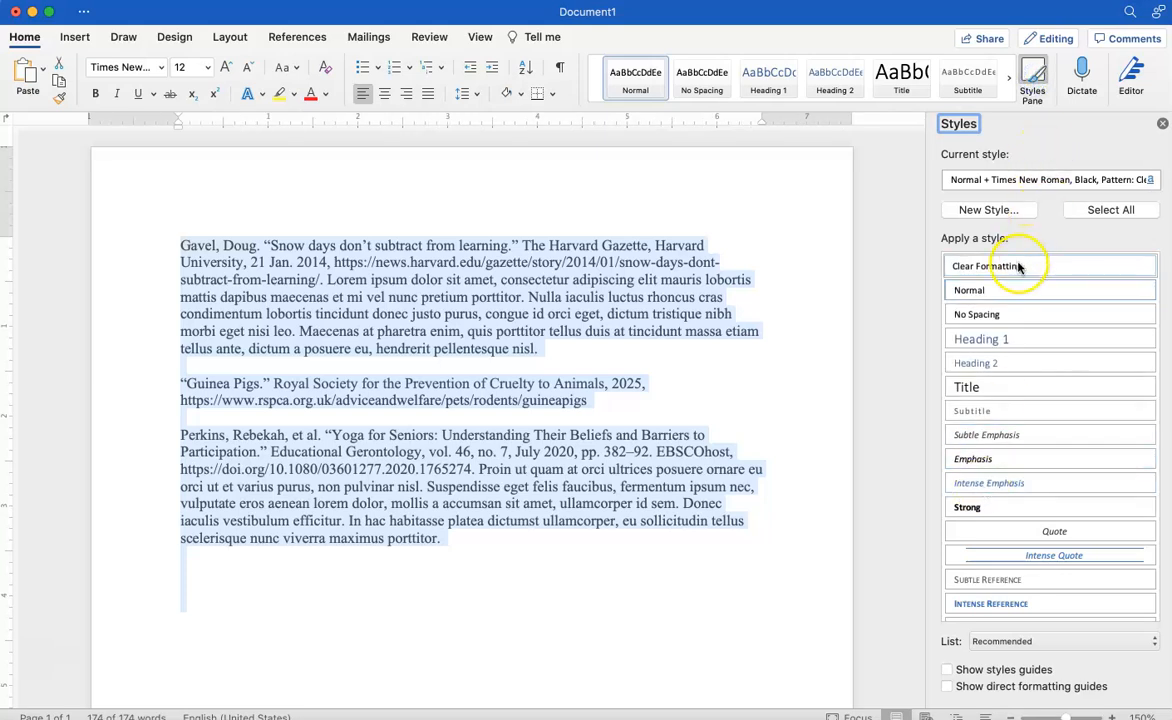
pyautogui.click(1018, 265)
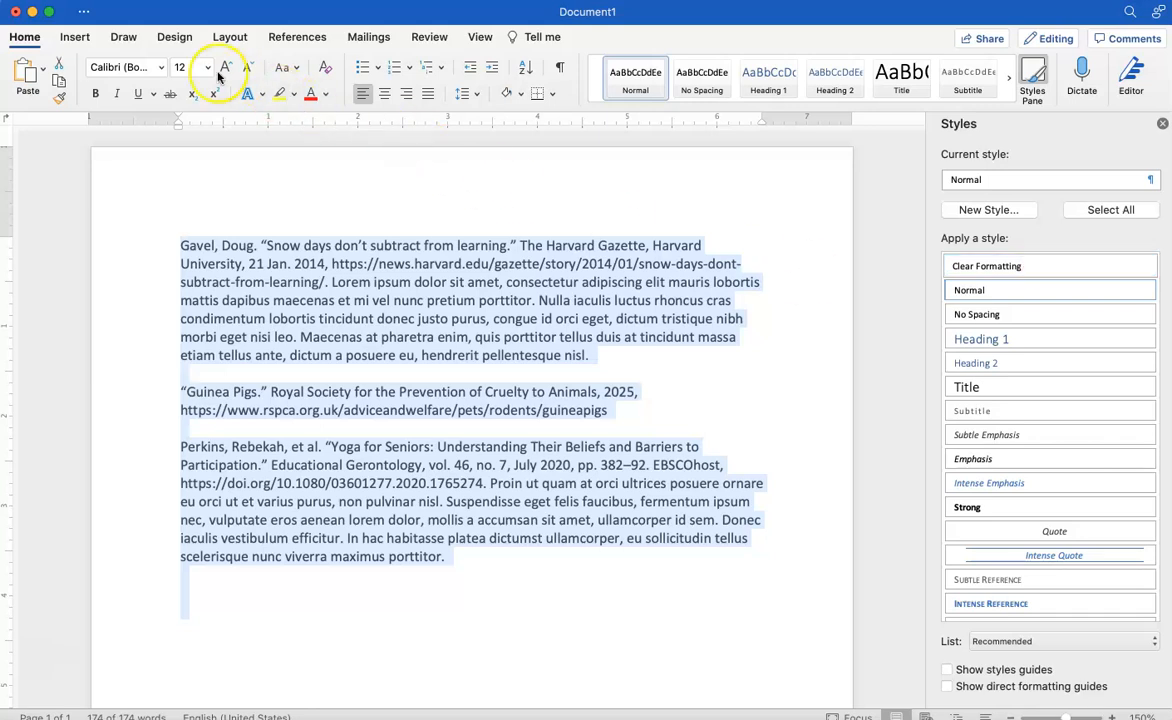
pyautogui.click(160, 67)
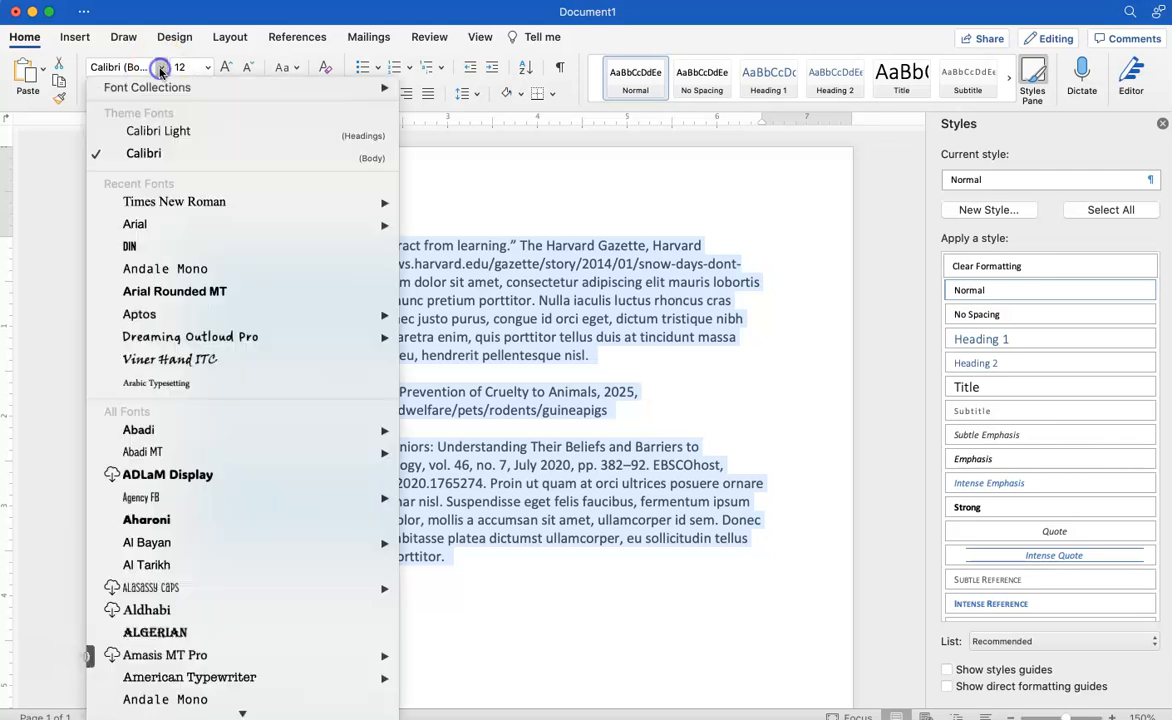
pyautogui.click(165, 199)
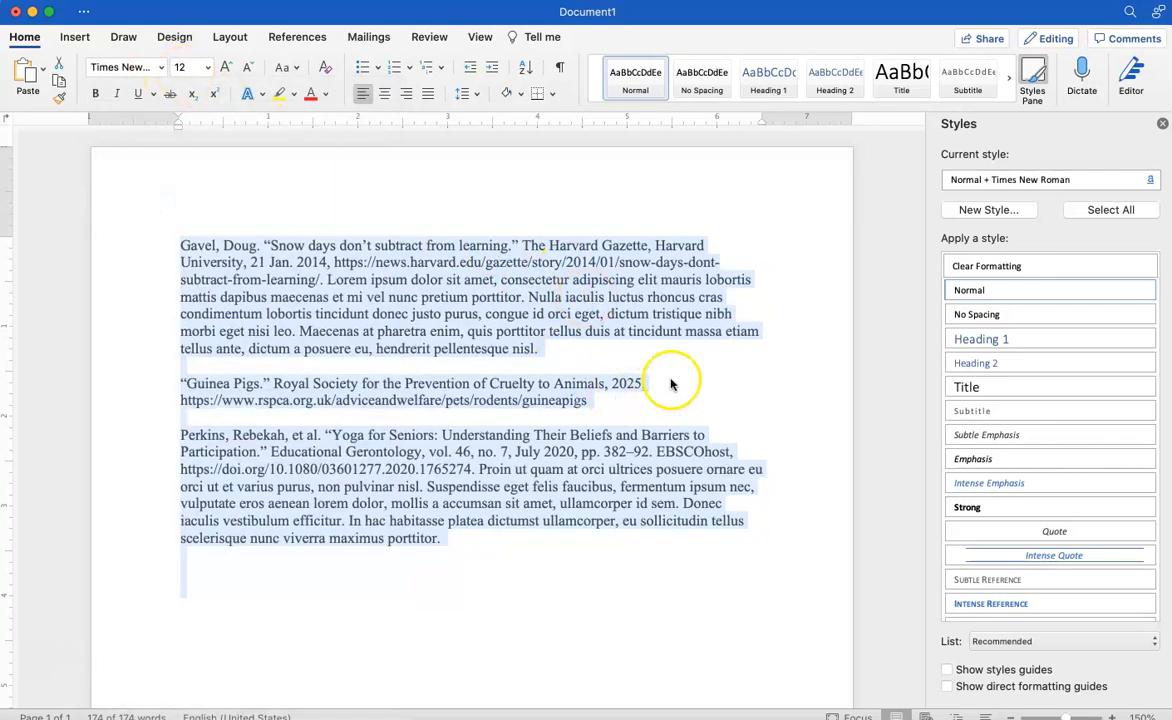
pyautogui.click(1040, 85)
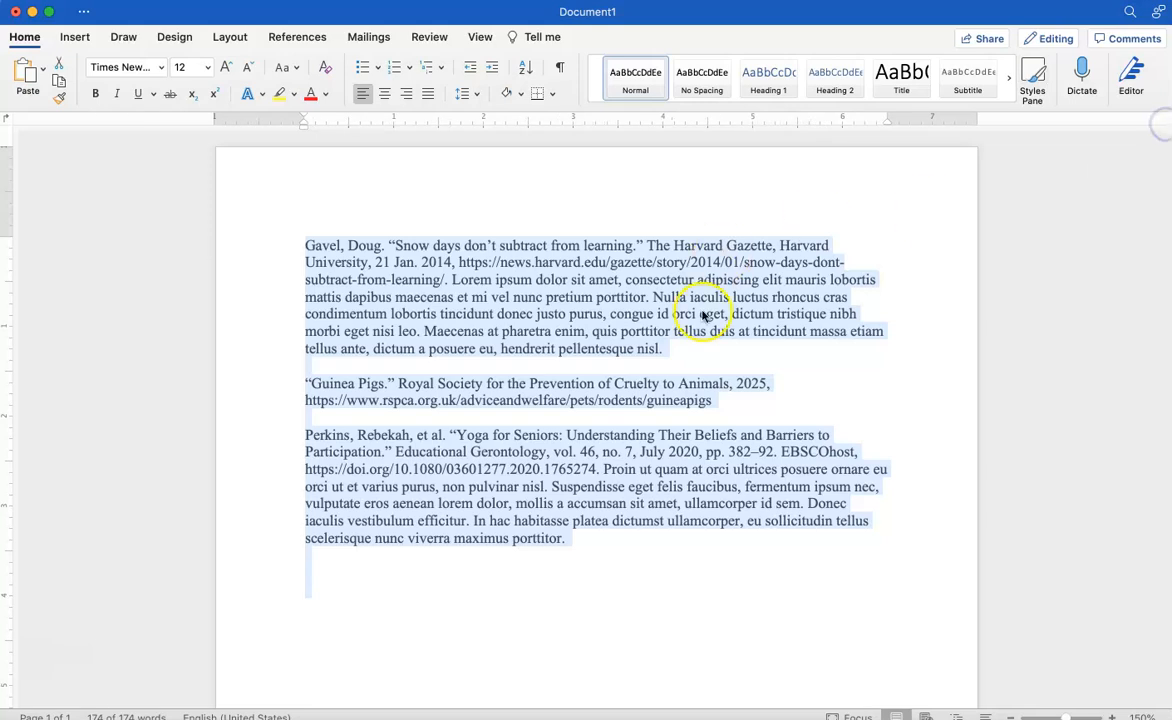
# Delete the blank lines between the three citation entries
pyautogui.click(308, 368)
pyautogui.press('BackSpace')
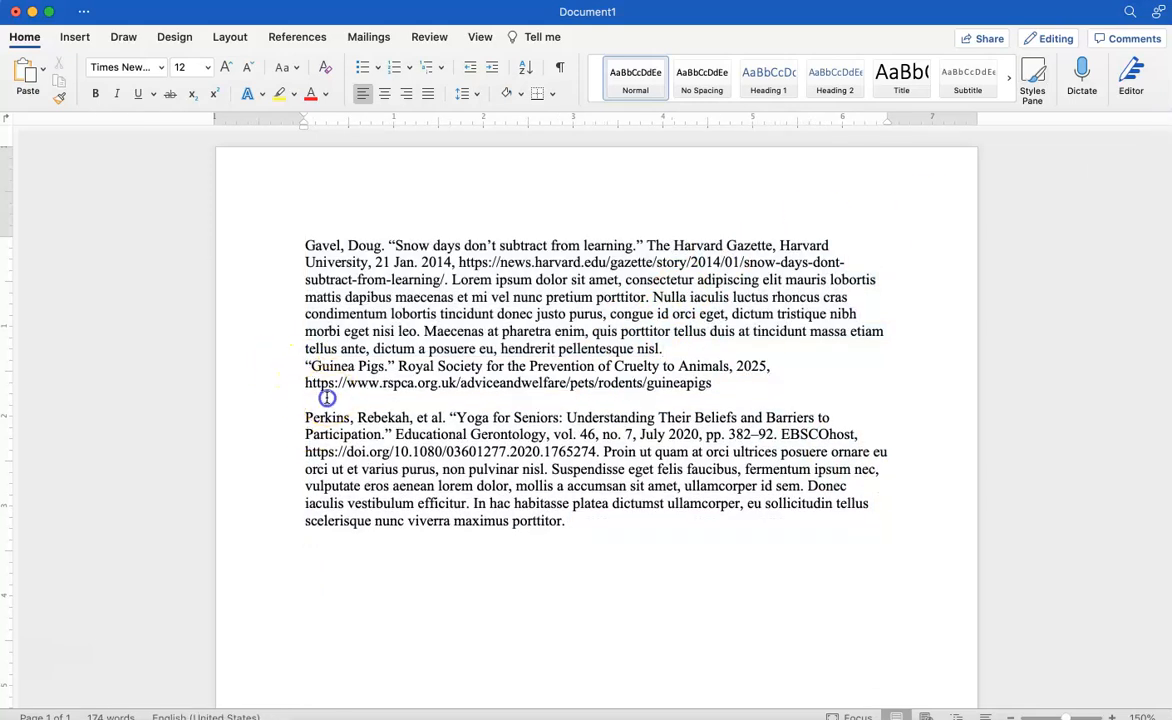
pyautogui.click(306, 398)
pyautogui.press('BackSpace')
# Select all three citation entries and give them a 0.5-inch hanging indent with the ruler markers
pyautogui.moveTo(585, 500); pyautogui.dragTo(277, 250)
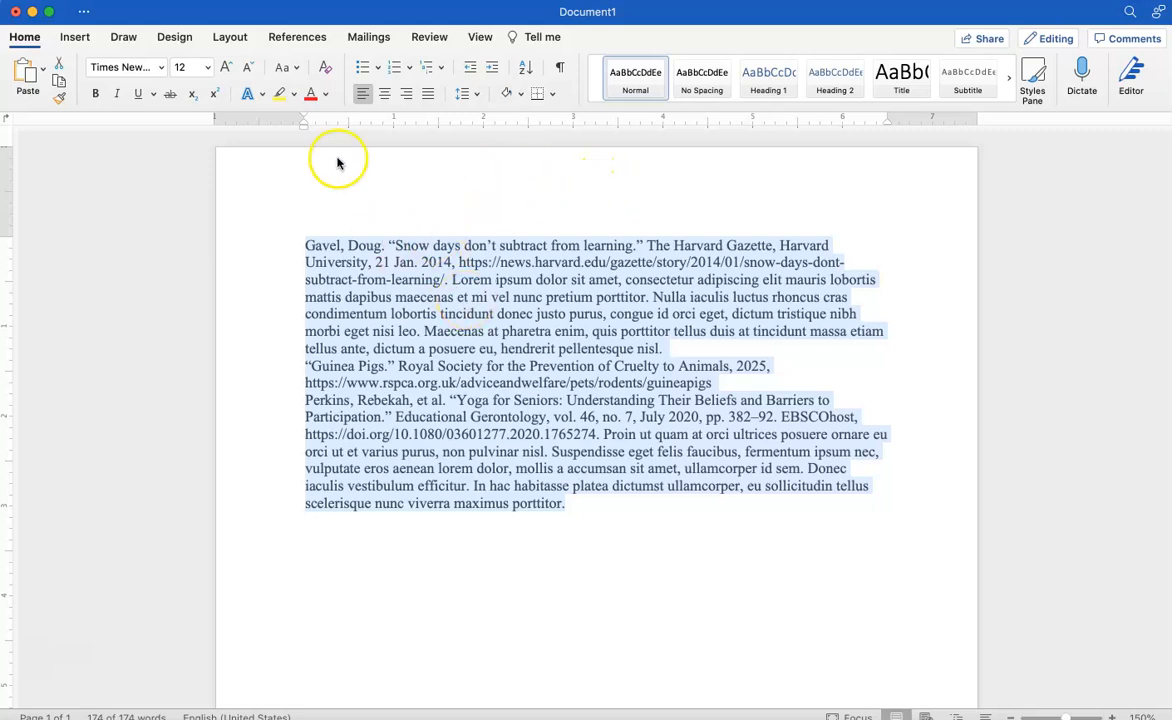
pyautogui.click(233, 39)
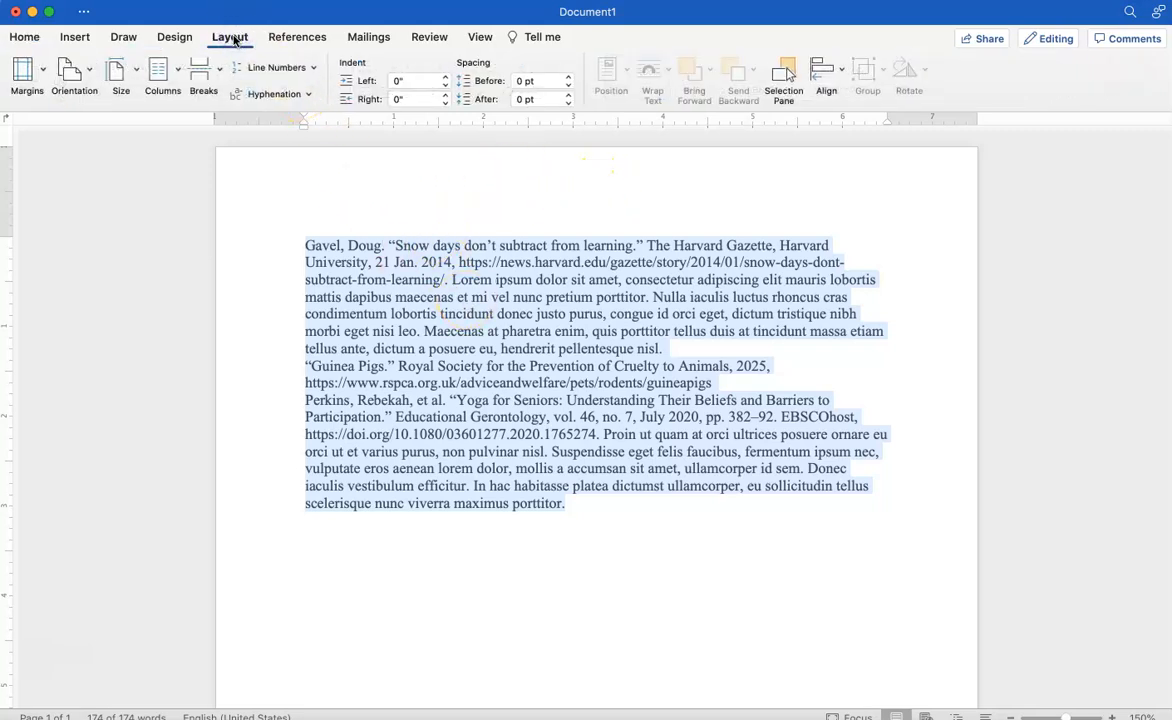
pyautogui.click(24, 37)
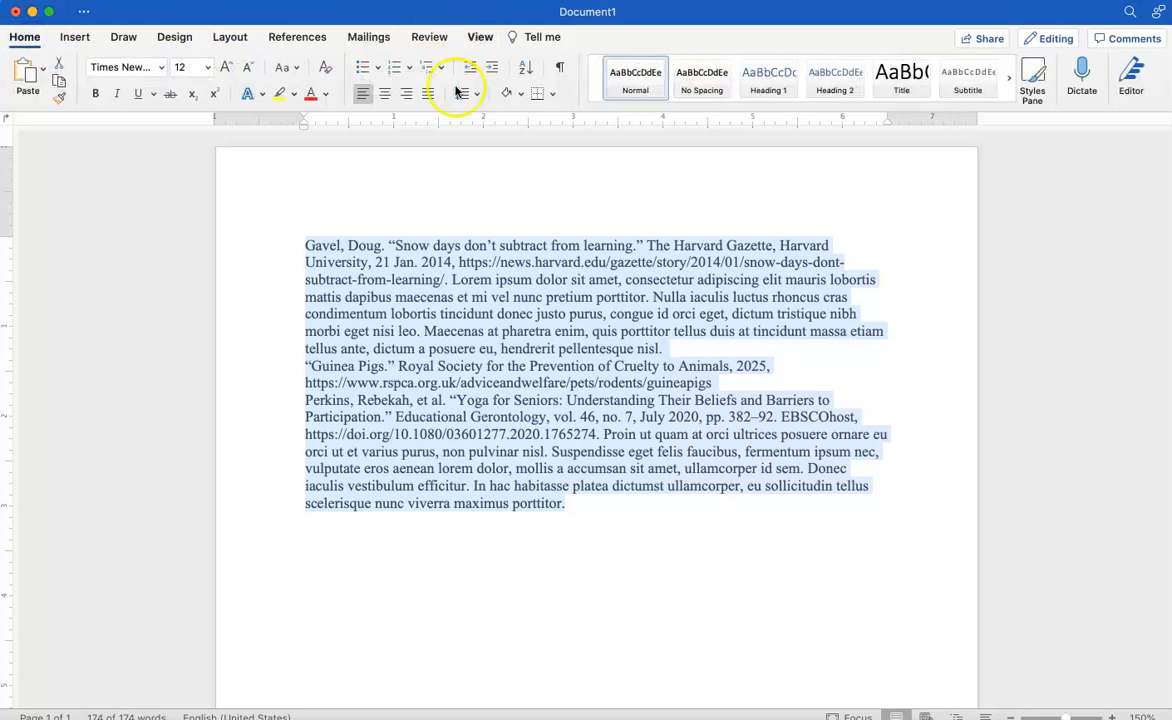
pyautogui.click(481, 38)
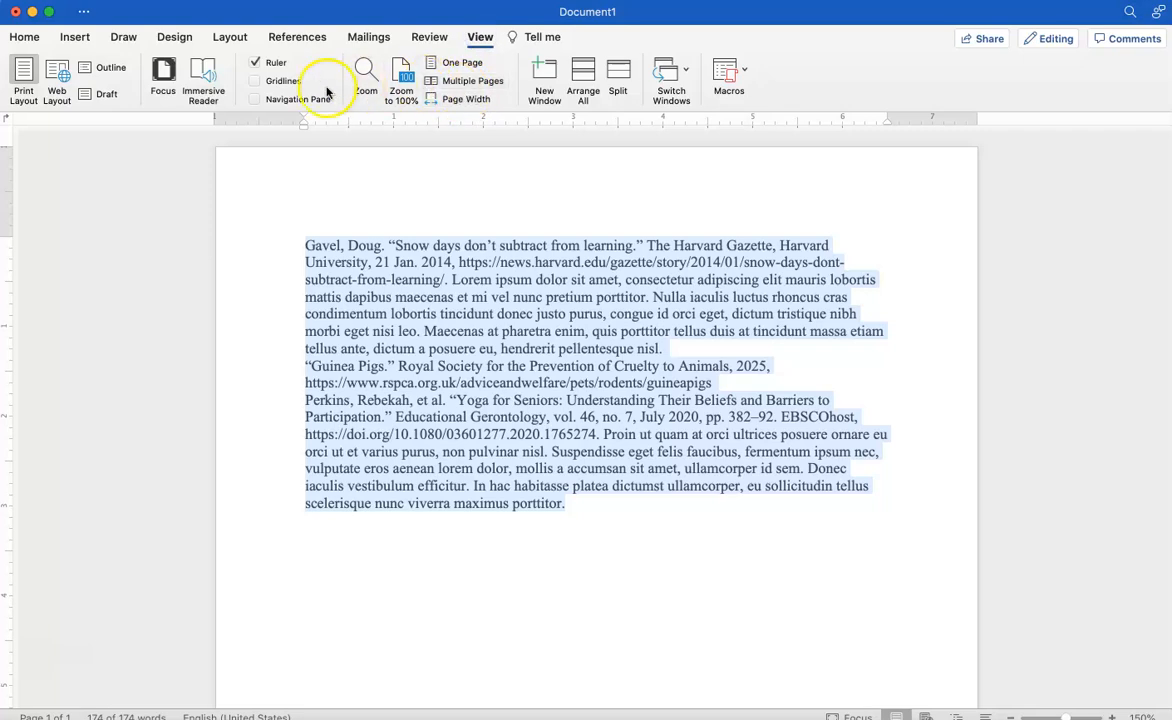
pyautogui.click(253, 65)
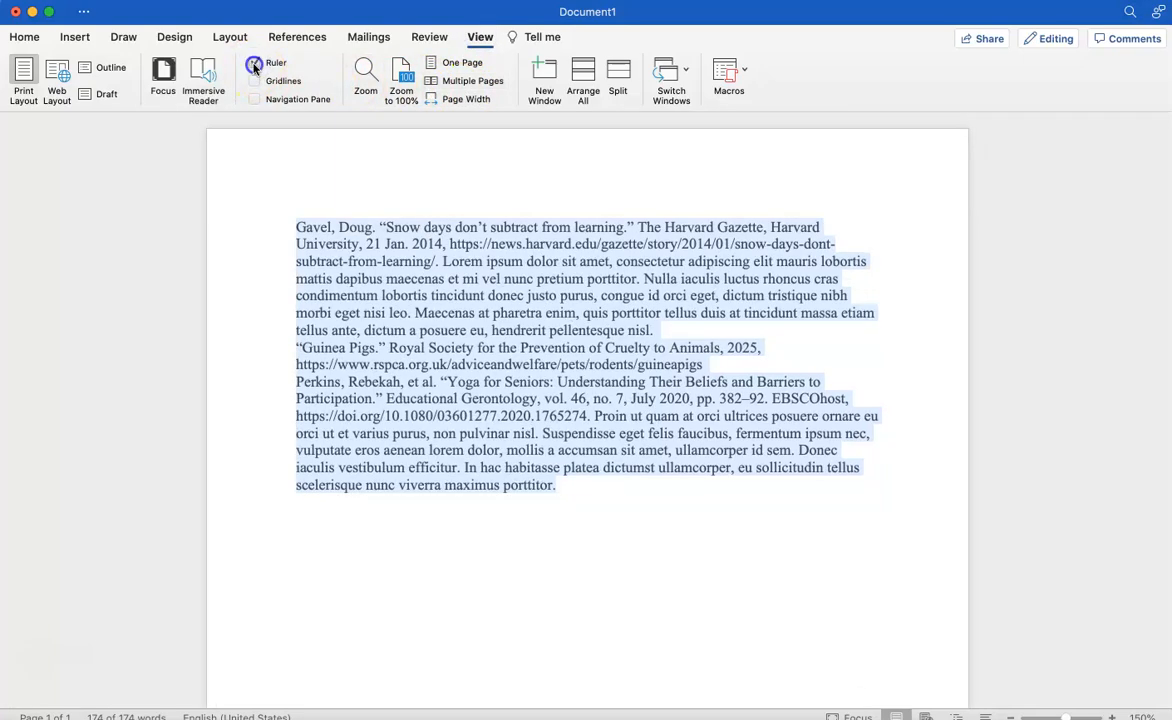
pyautogui.click(253, 65)
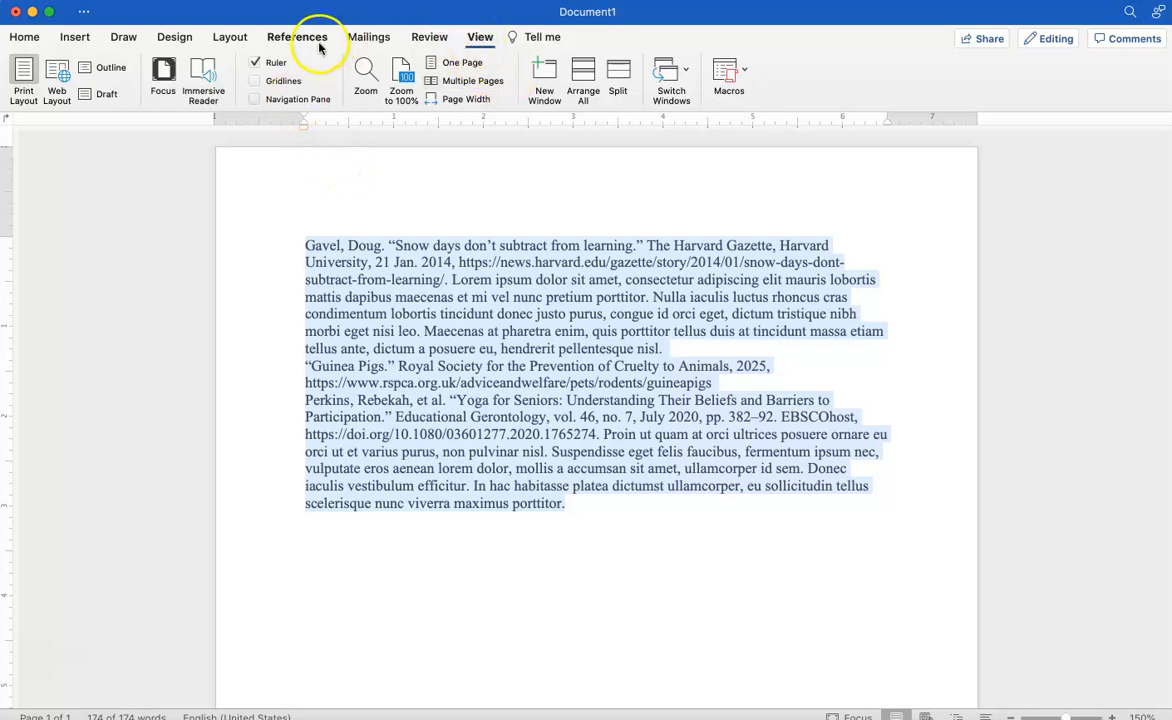
pyautogui.moveTo(304, 128); pyautogui.dragTo(350, 136)
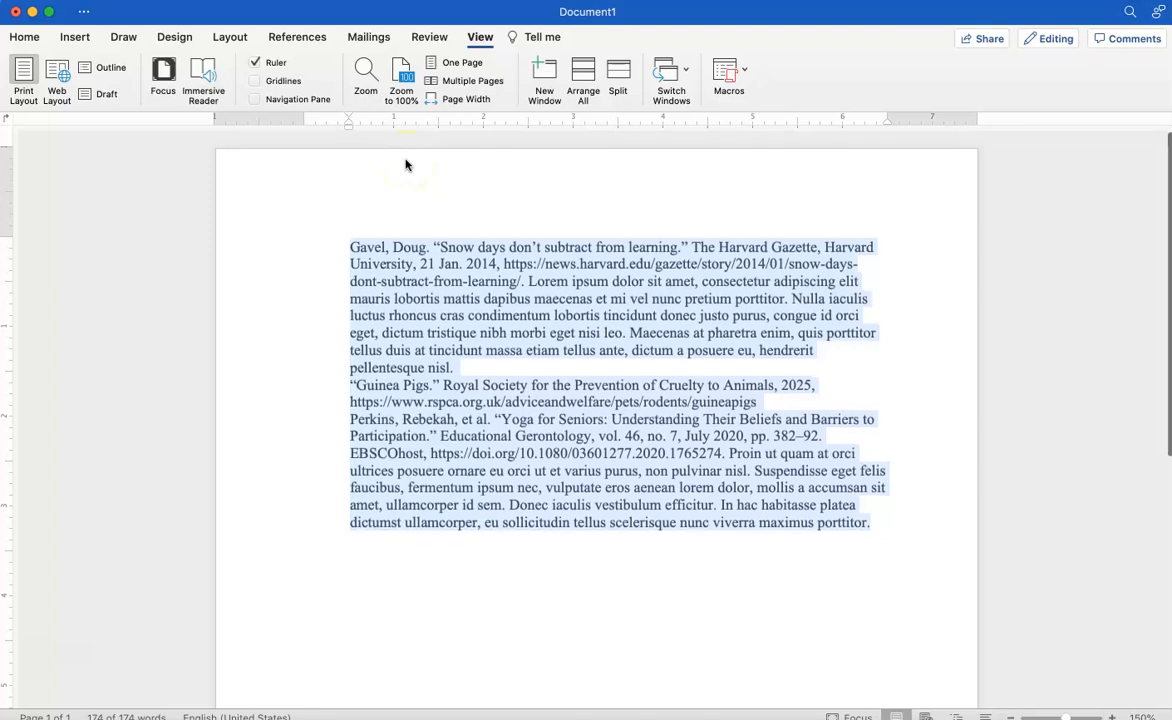
pyautogui.moveTo(348, 119); pyautogui.dragTo(305, 116)
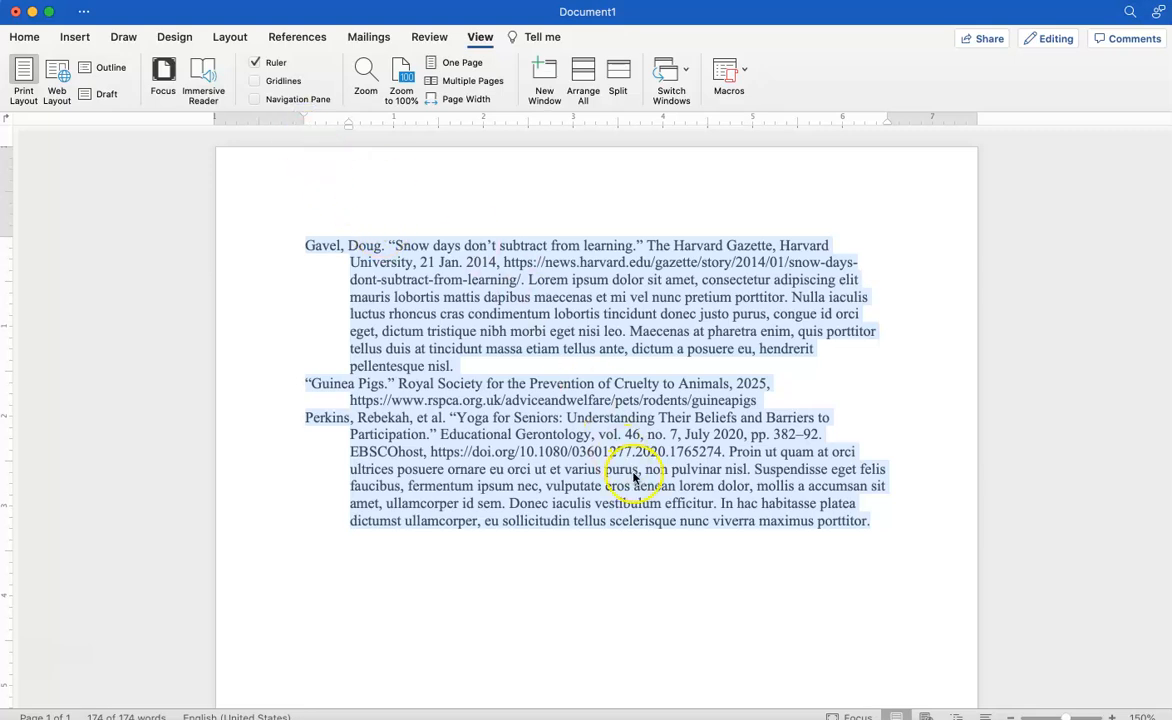
# Set the line spacing of the selected citation entries to Double in the paragraph settings
pyautogui.click(24, 37)
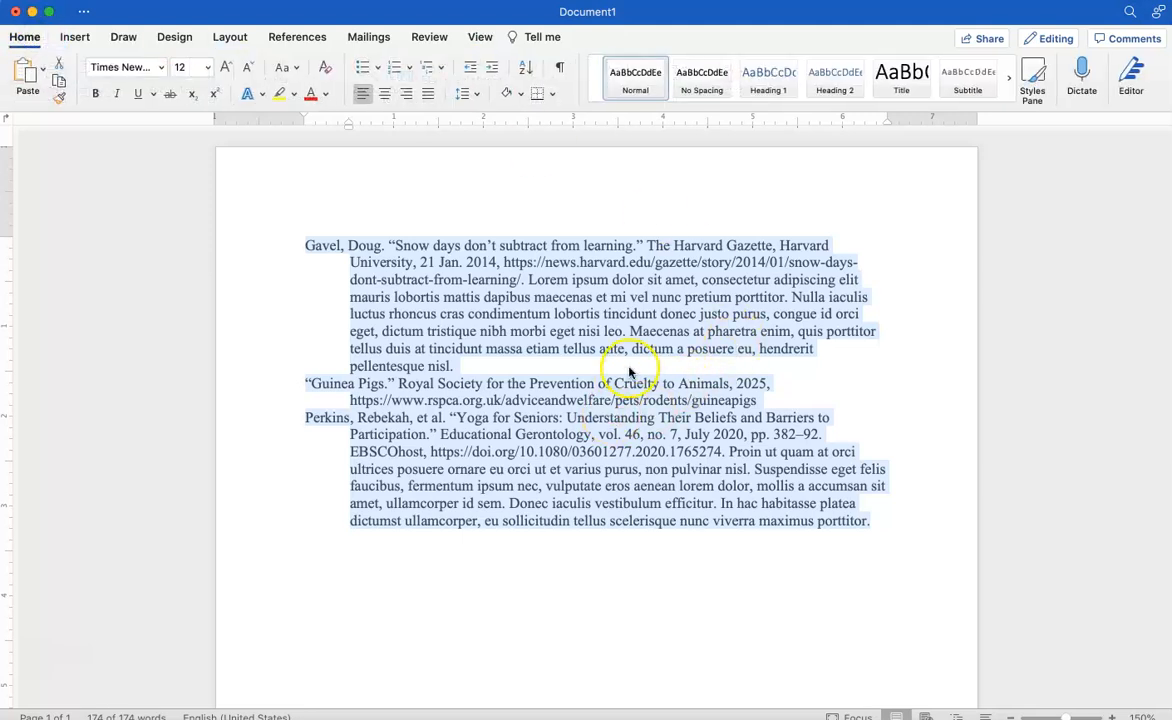
pyautogui.click(471, 94)
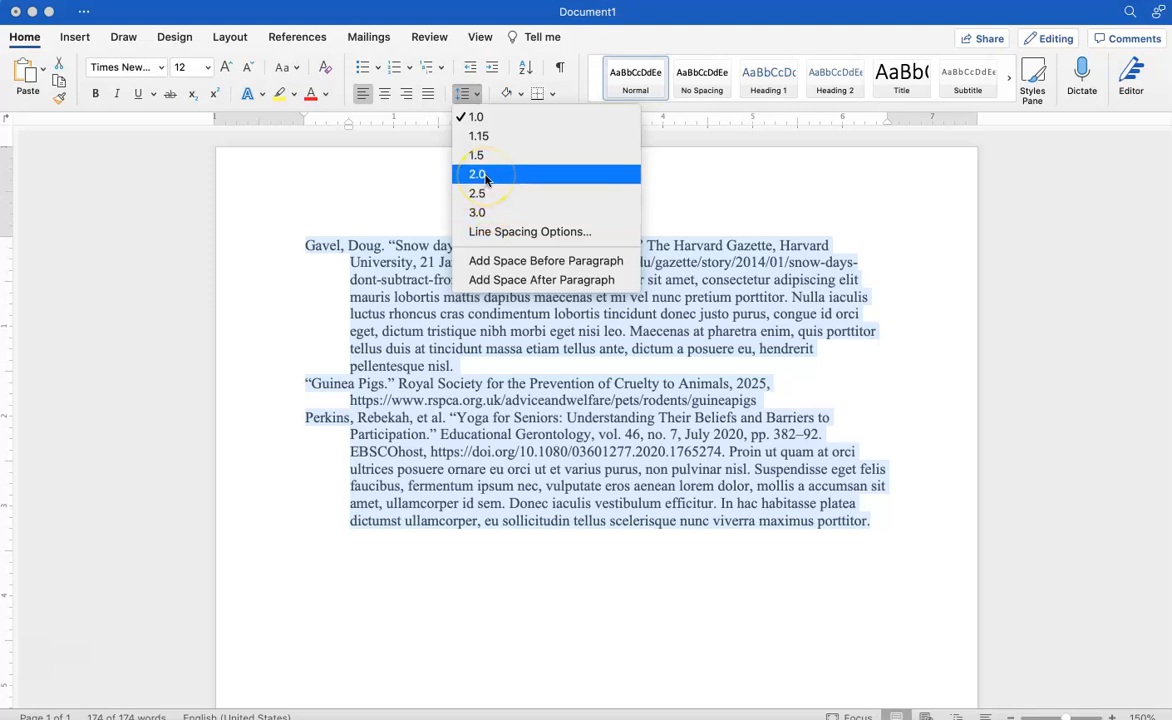
pyautogui.click(505, 231)
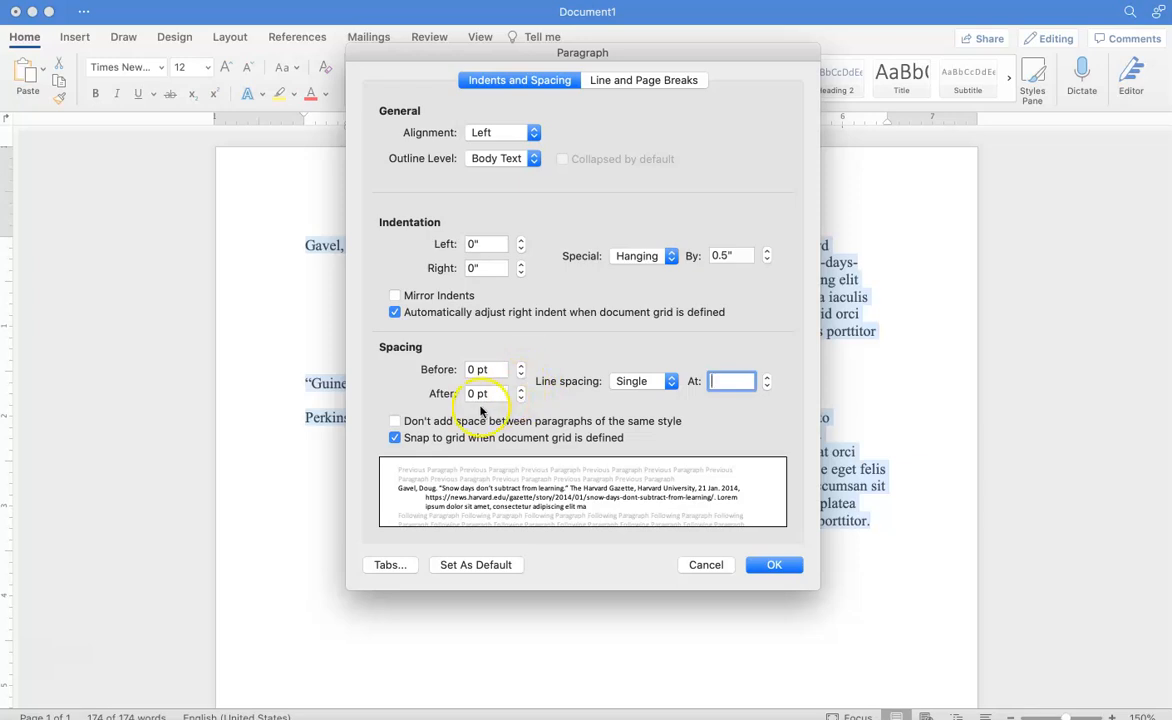
pyautogui.click(471, 369)
pyautogui.click(469, 393)
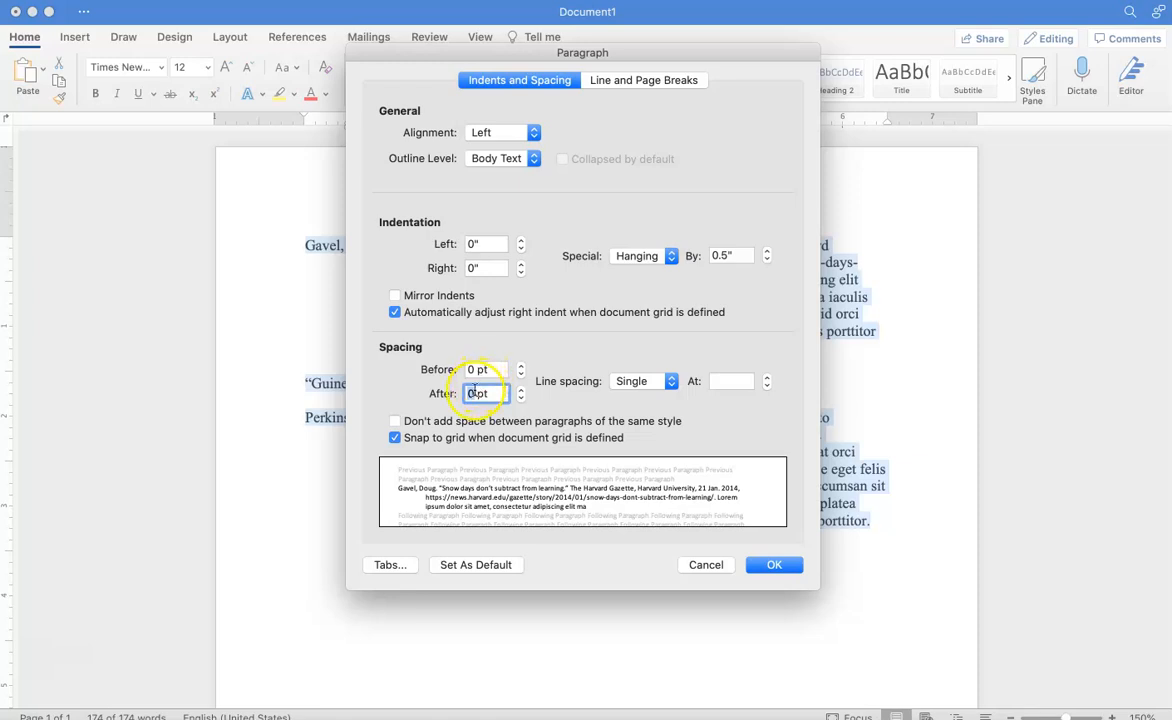
pyautogui.click(625, 385)
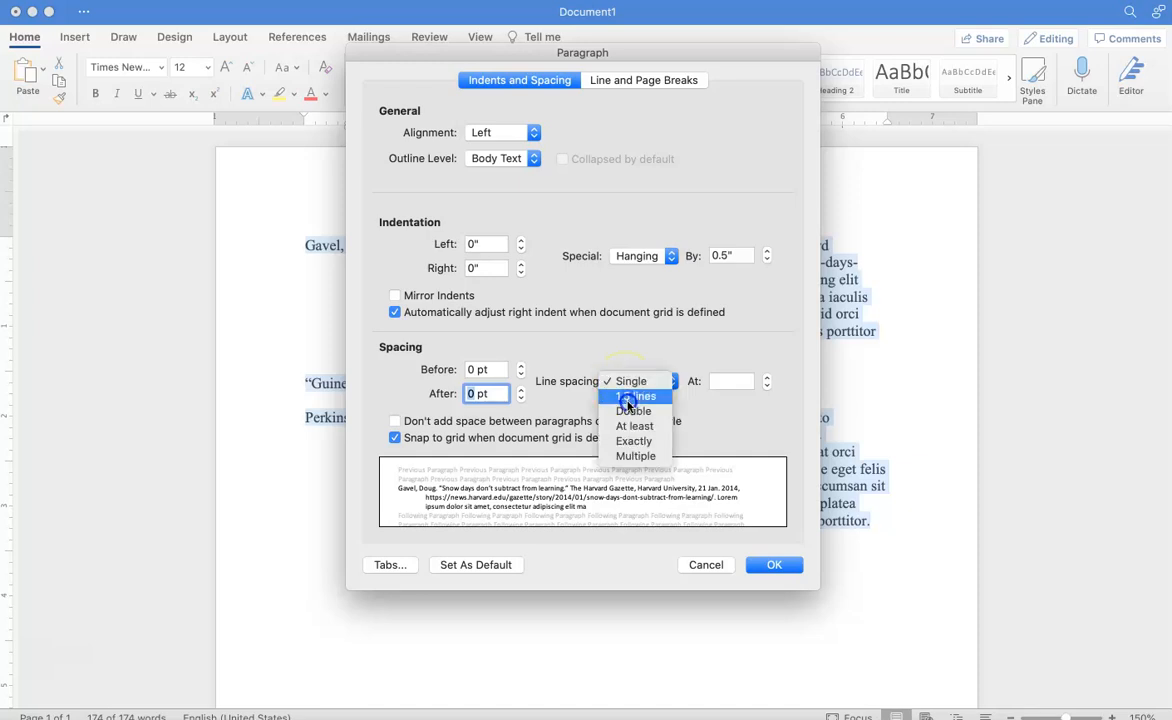
pyautogui.click(627, 411)
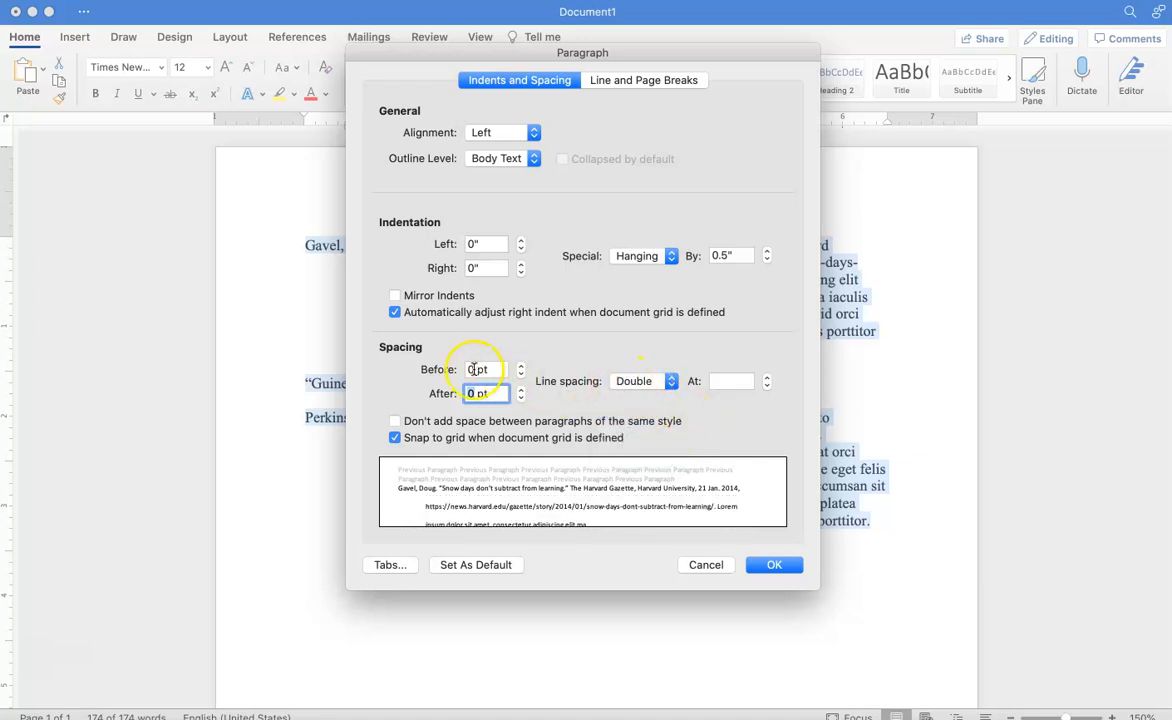
pyautogui.click(766, 563)
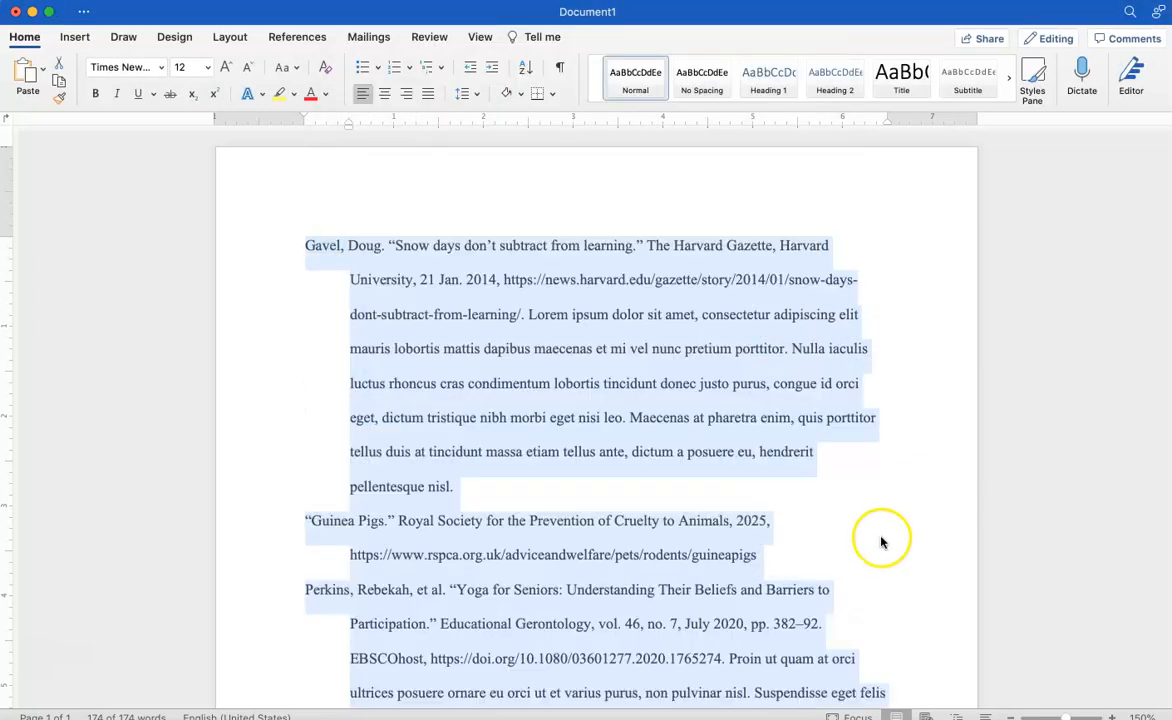
# Italicize the source titles The Harvard Gazette, Royal Society for the Prevention of Cruelty to Animals, and Educational Gerontology in the three citations
pyautogui.click(880, 537)
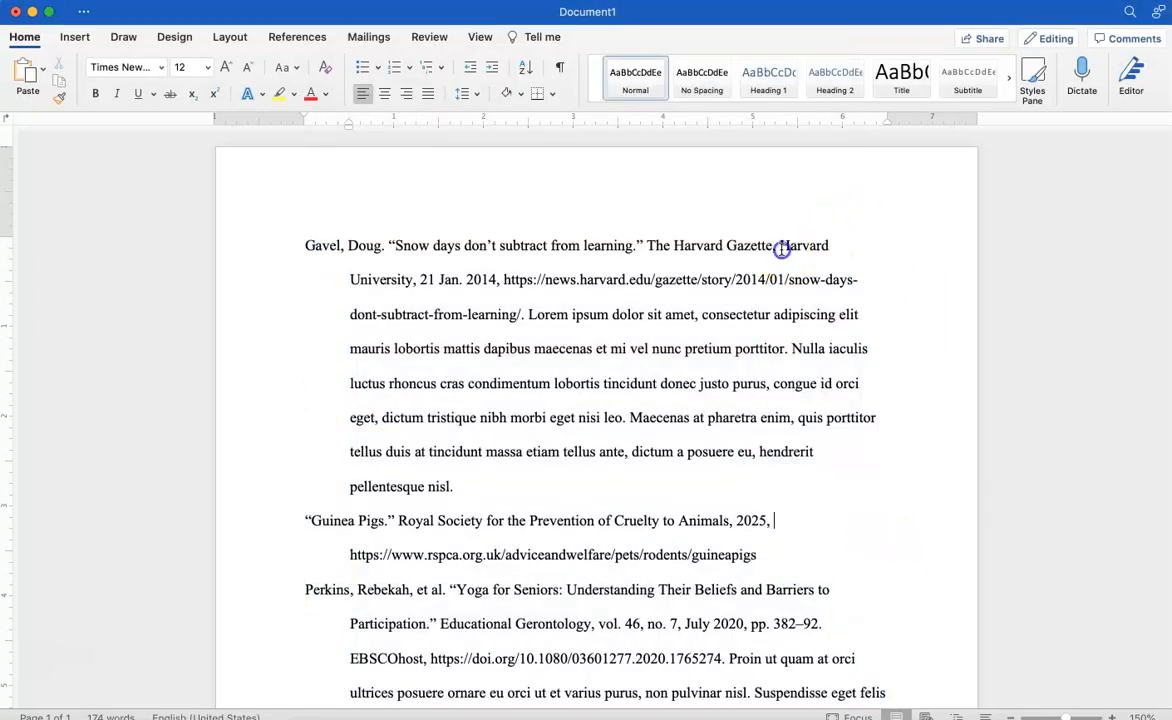
pyautogui.moveTo(779, 248); pyautogui.dragTo(669, 250)
pyautogui.press('super+i')
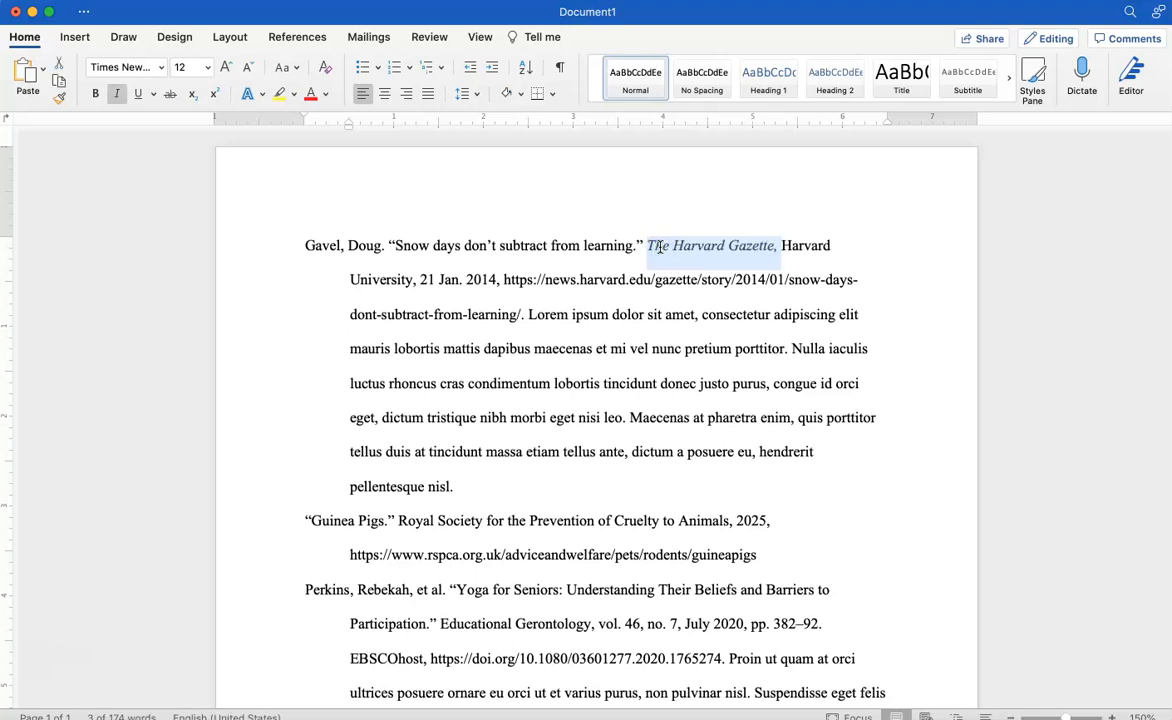
pyautogui.moveTo(688, 522); pyautogui.dragTo(435, 516)
pyautogui.press('super+i')
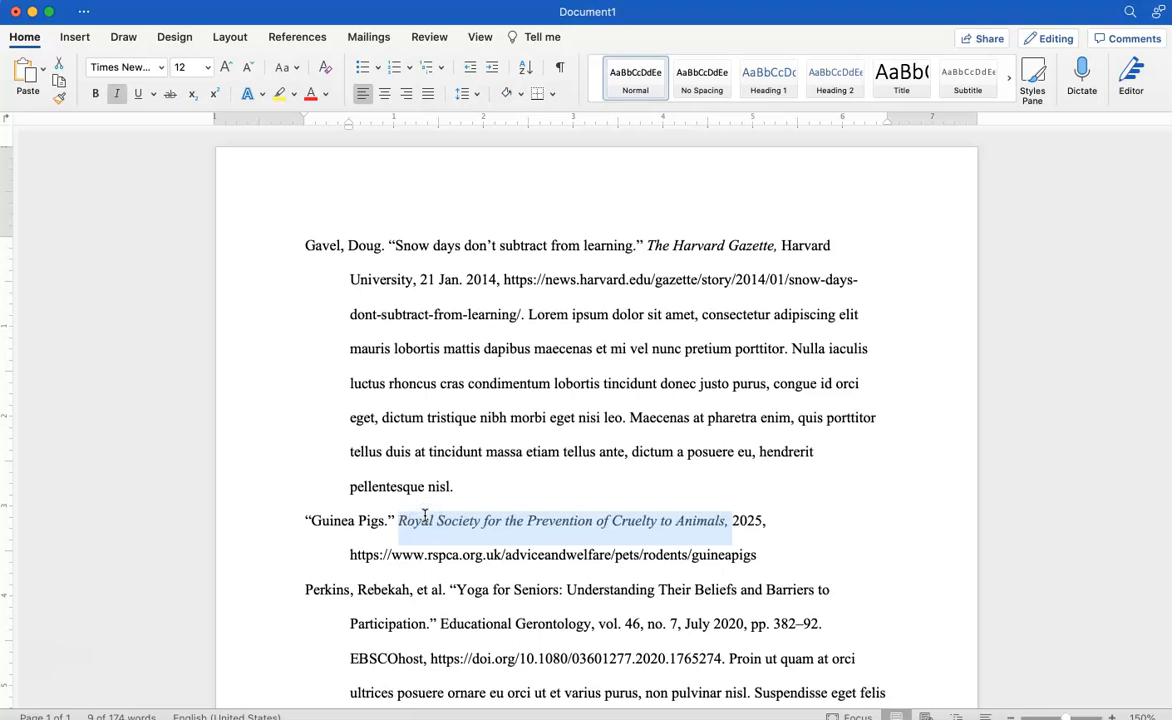
pyautogui.scroll(-3, 436, 510)
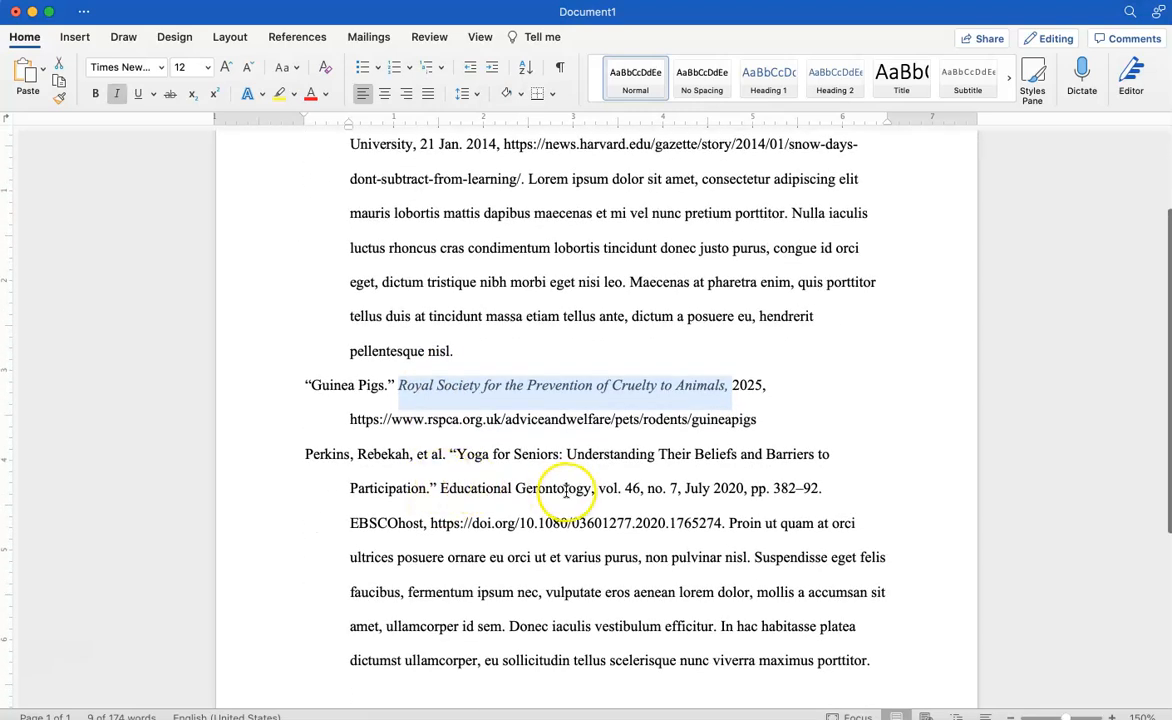
pyautogui.moveTo(595, 488); pyautogui.dragTo(442, 489)
pyautogui.press('super+i')
pyautogui.moveTo(722, 523); pyautogui.dragTo(280, 425)
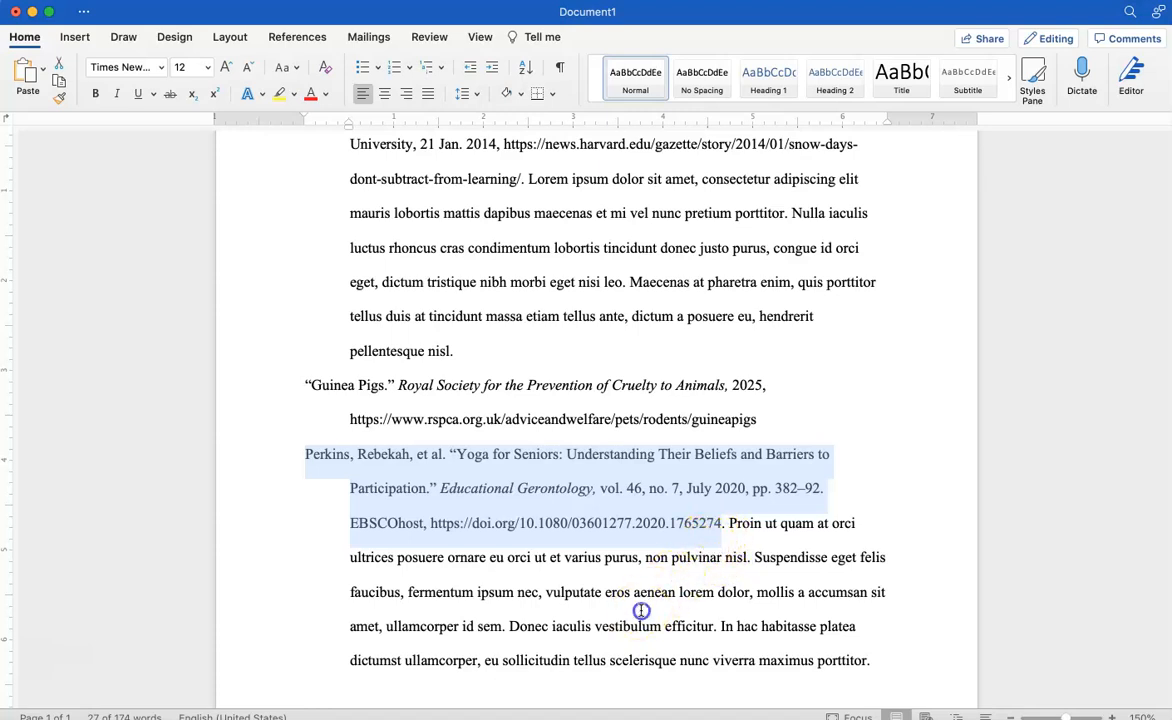
pyautogui.click(588, 553)
pyautogui.scroll(4, 680, 510)
pyautogui.scroll(-1, 697, 540)
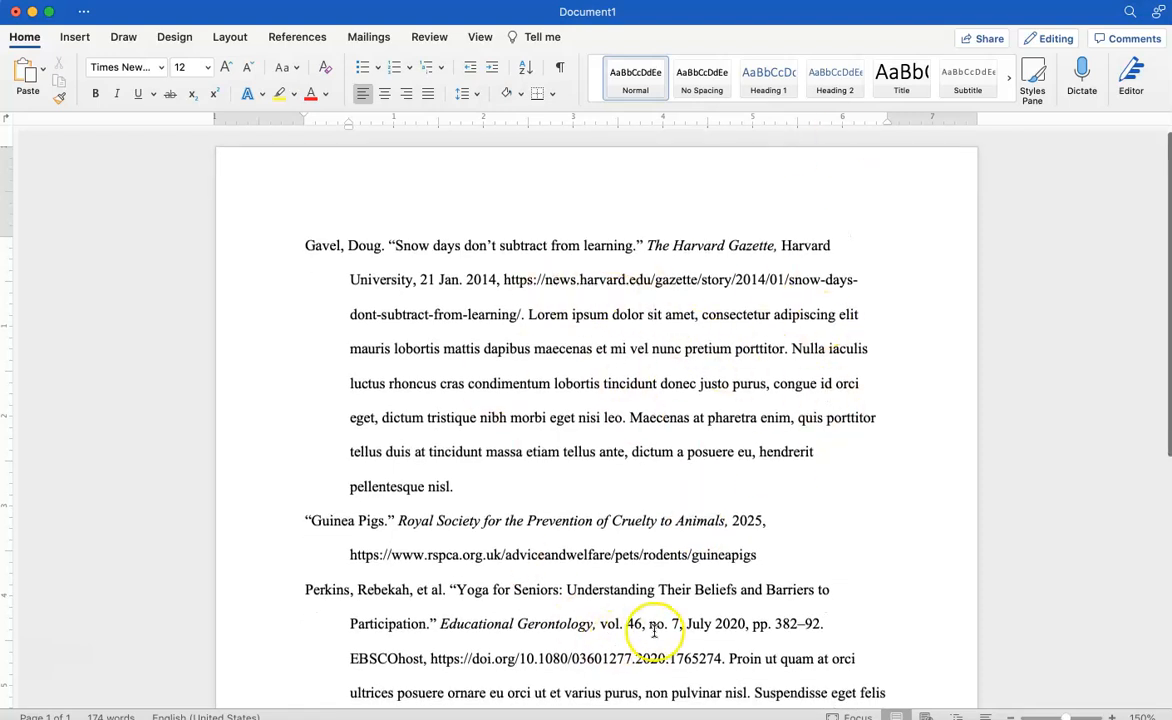
pyautogui.click(303, 245)
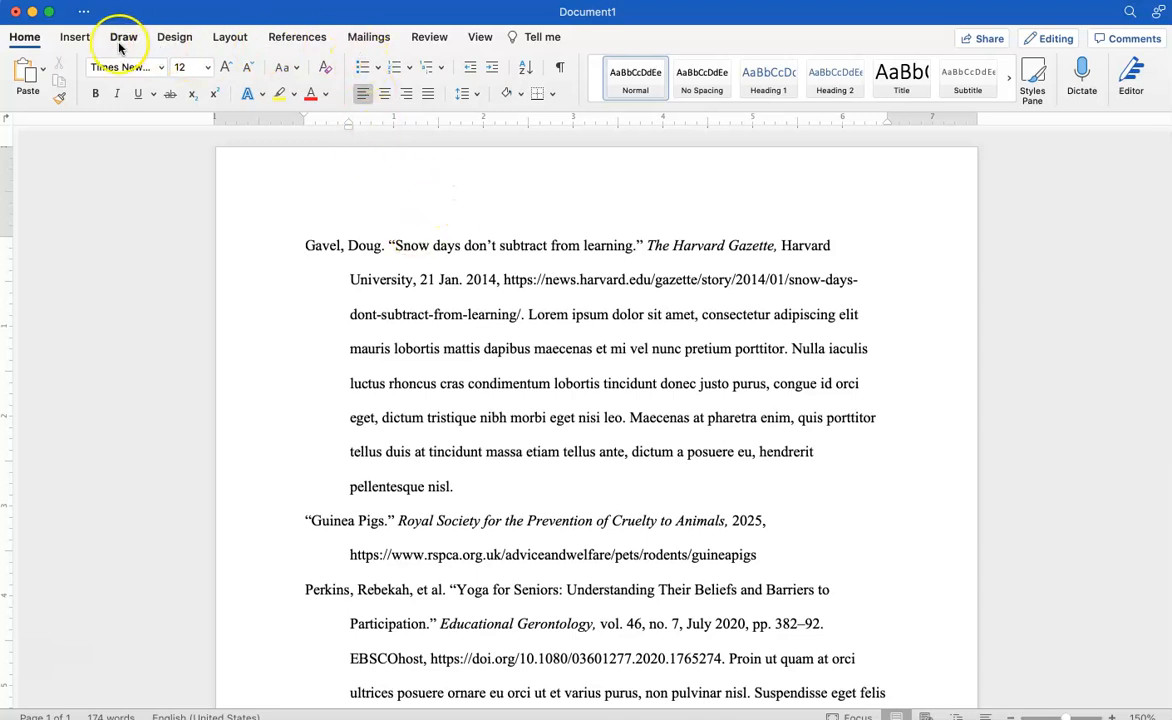
pyautogui.click(73, 37)
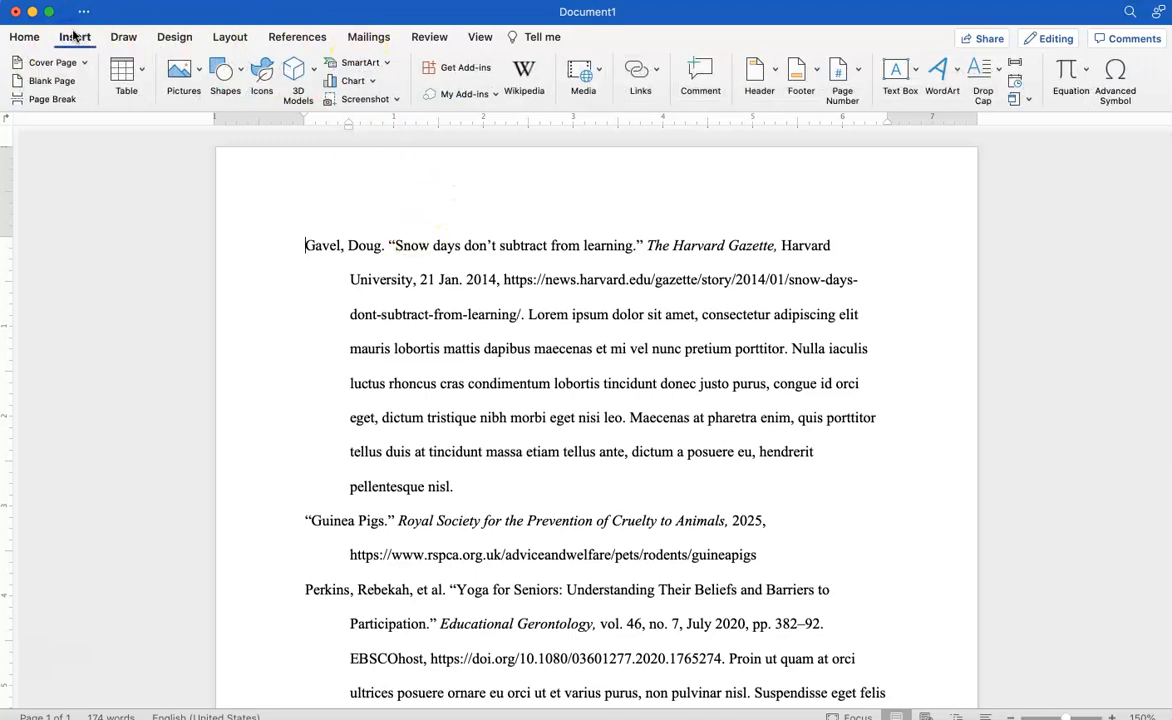
pyautogui.click(27, 37)
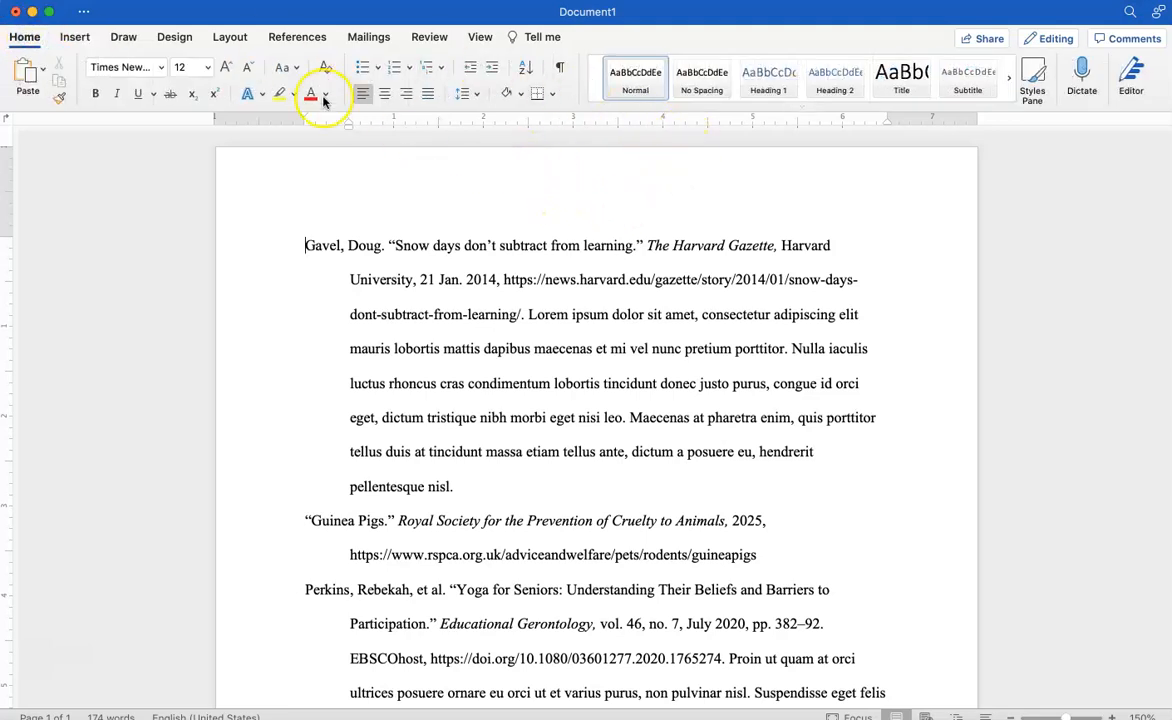
pyautogui.click(239, 39)
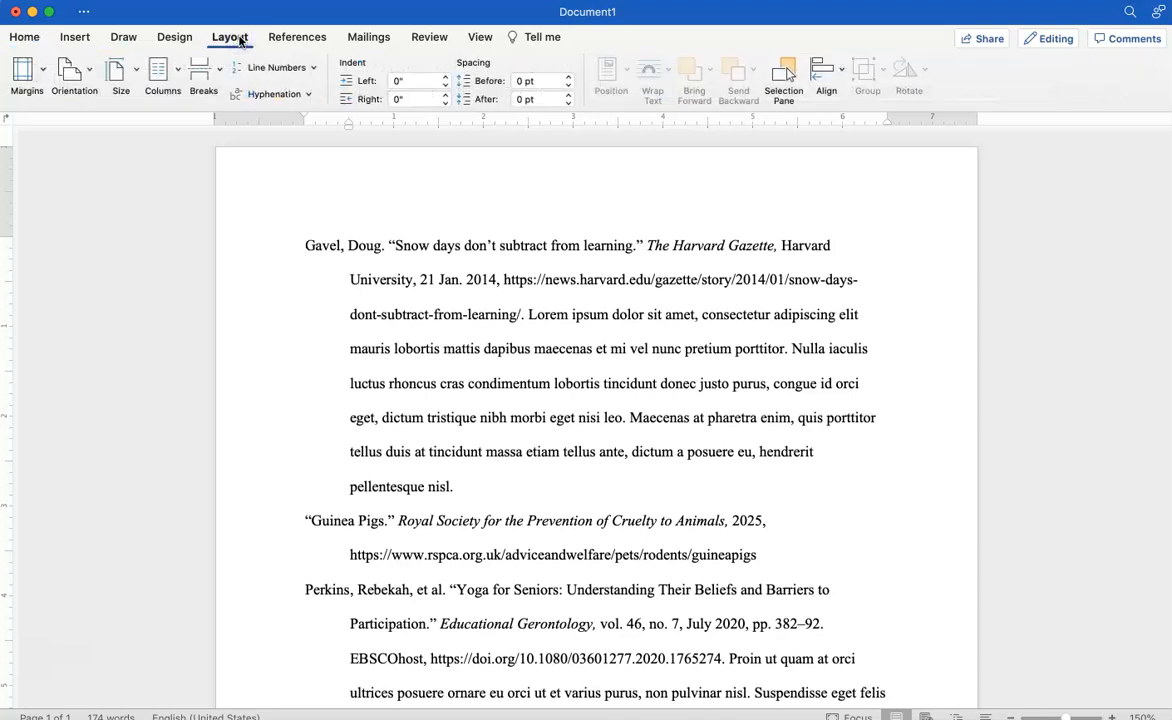
pyautogui.click(167, 47)
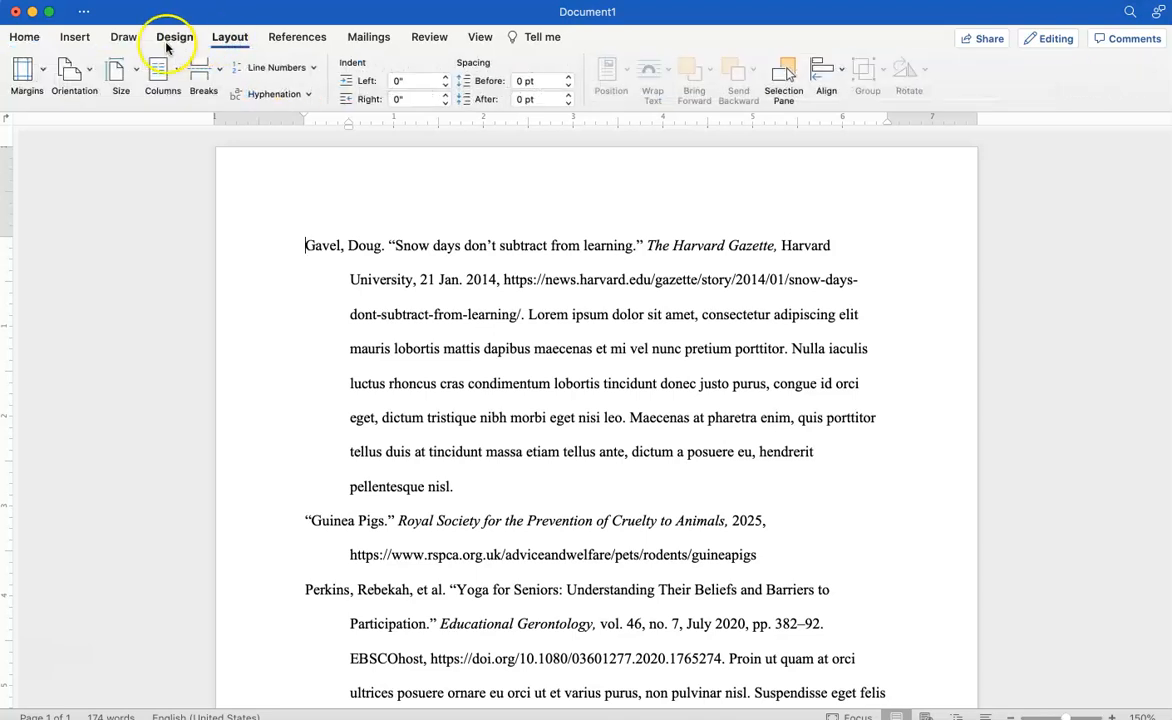
# Insert page numbers in the header, aligned right and shown on the first page
pyautogui.click(74, 36)
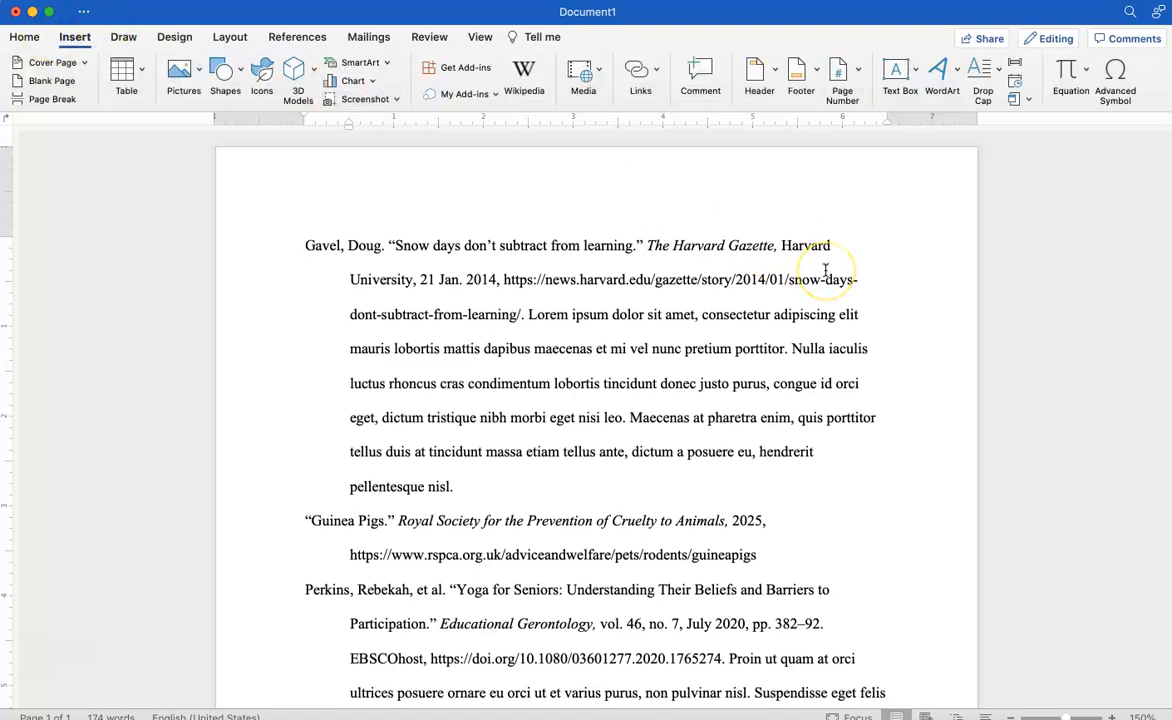
pyautogui.click(857, 80)
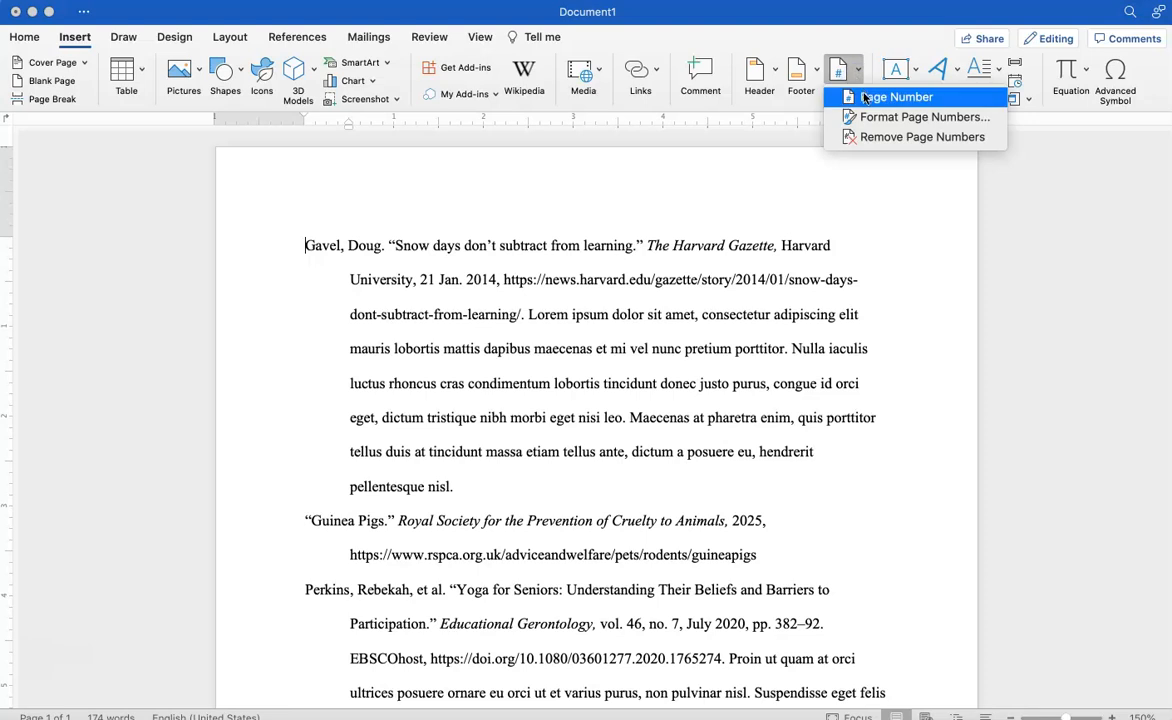
pyautogui.click(866, 98)
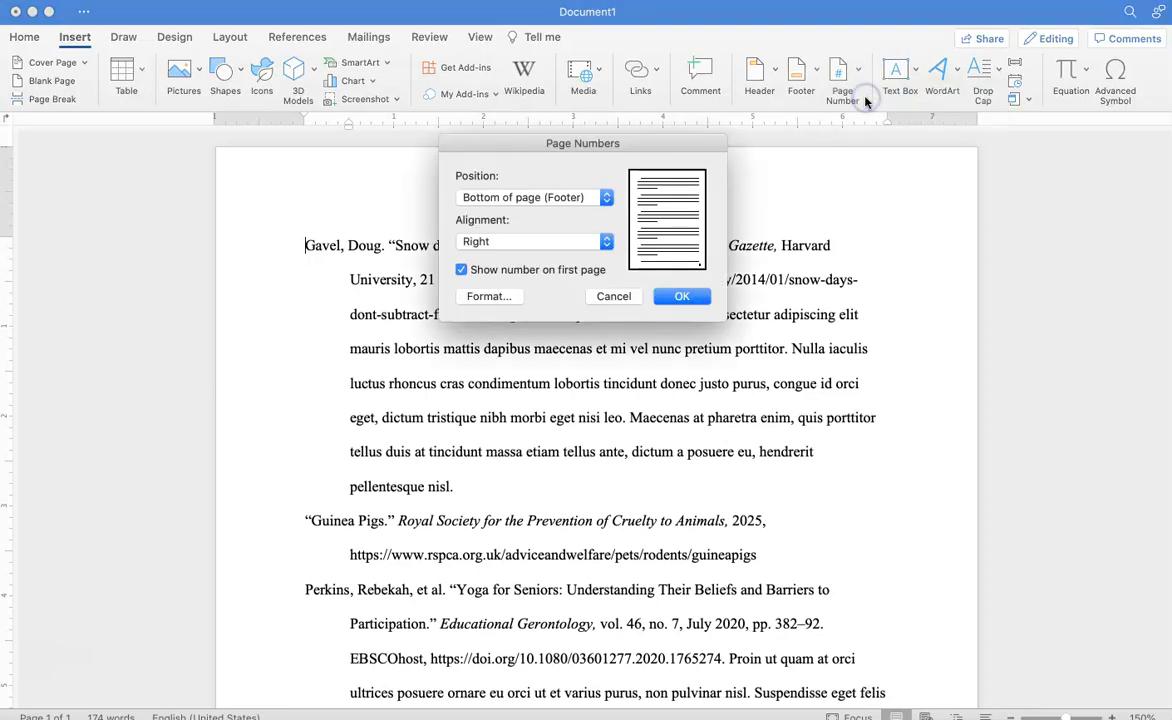
pyautogui.click(505, 197)
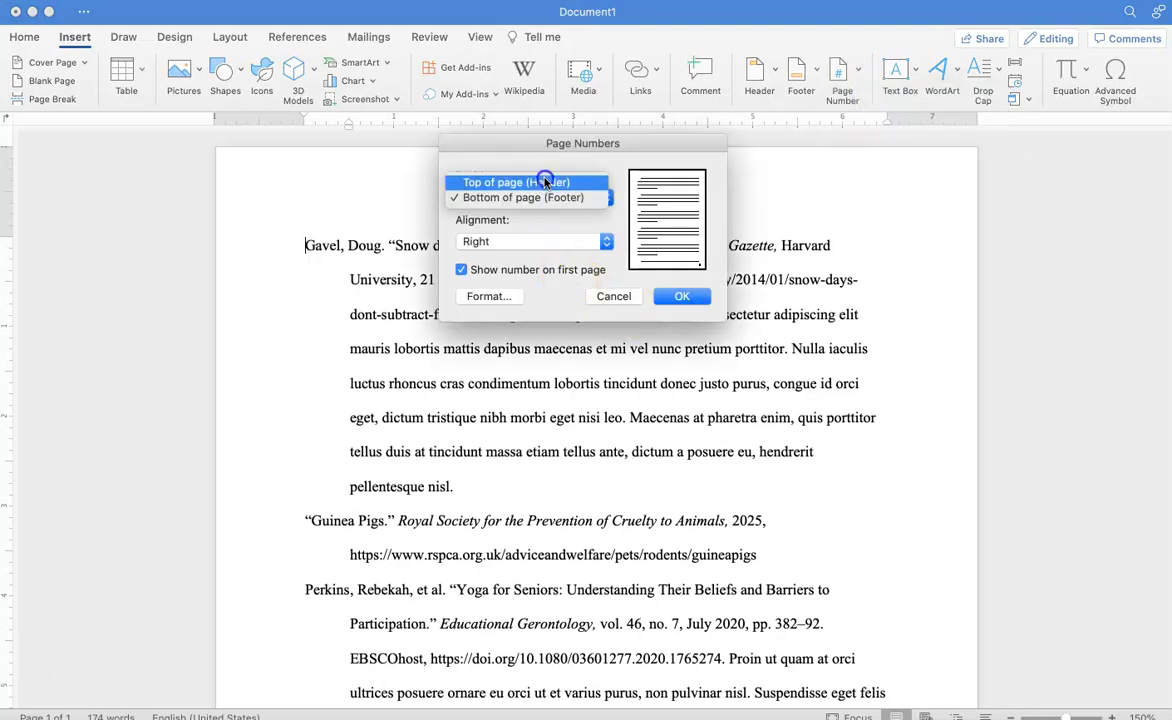
pyautogui.click(545, 178)
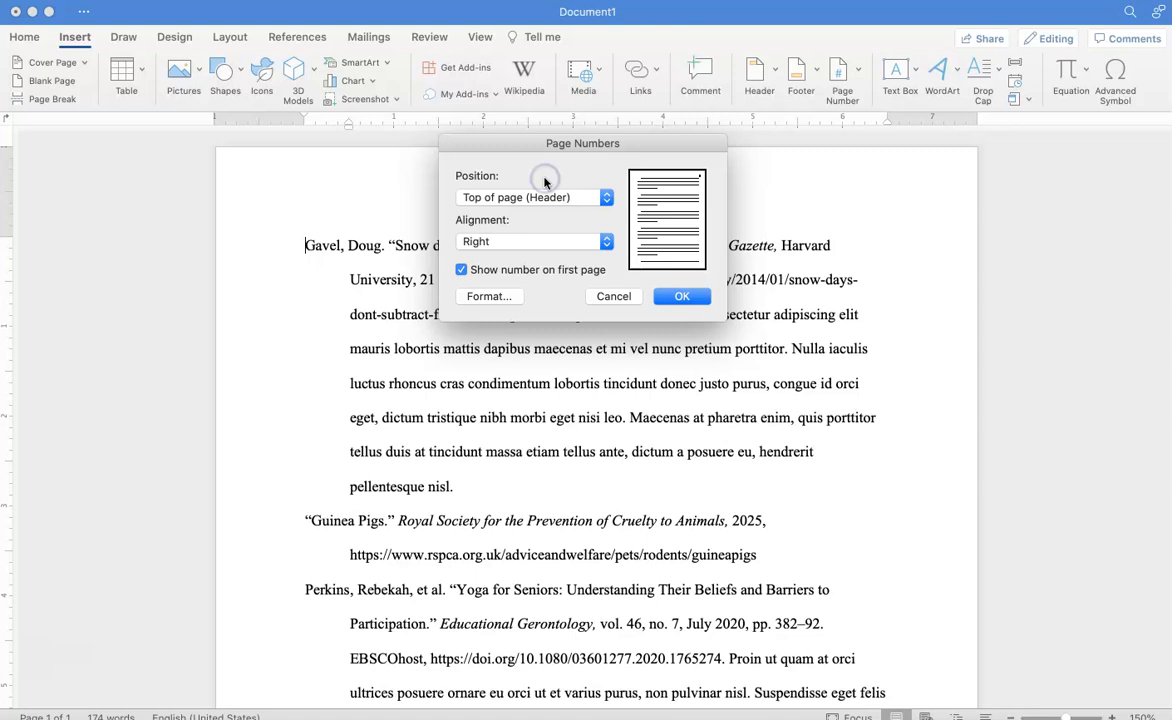
pyautogui.click(507, 243)
pyautogui.click(507, 243)
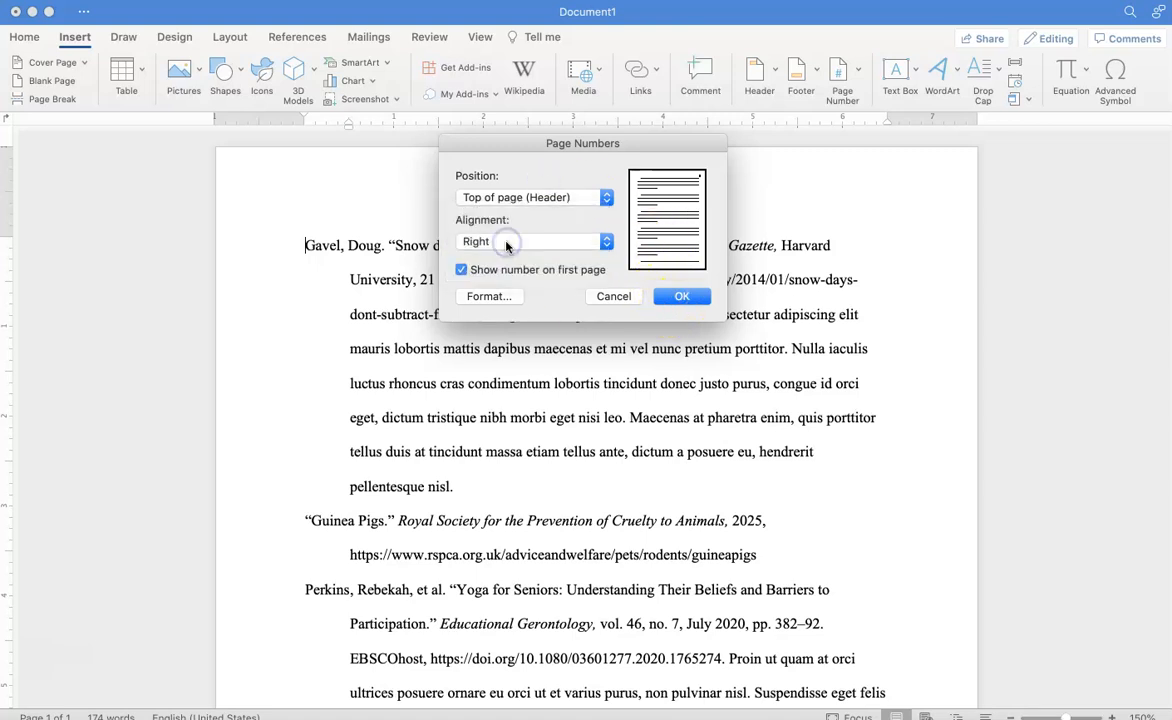
pyautogui.click(658, 298)
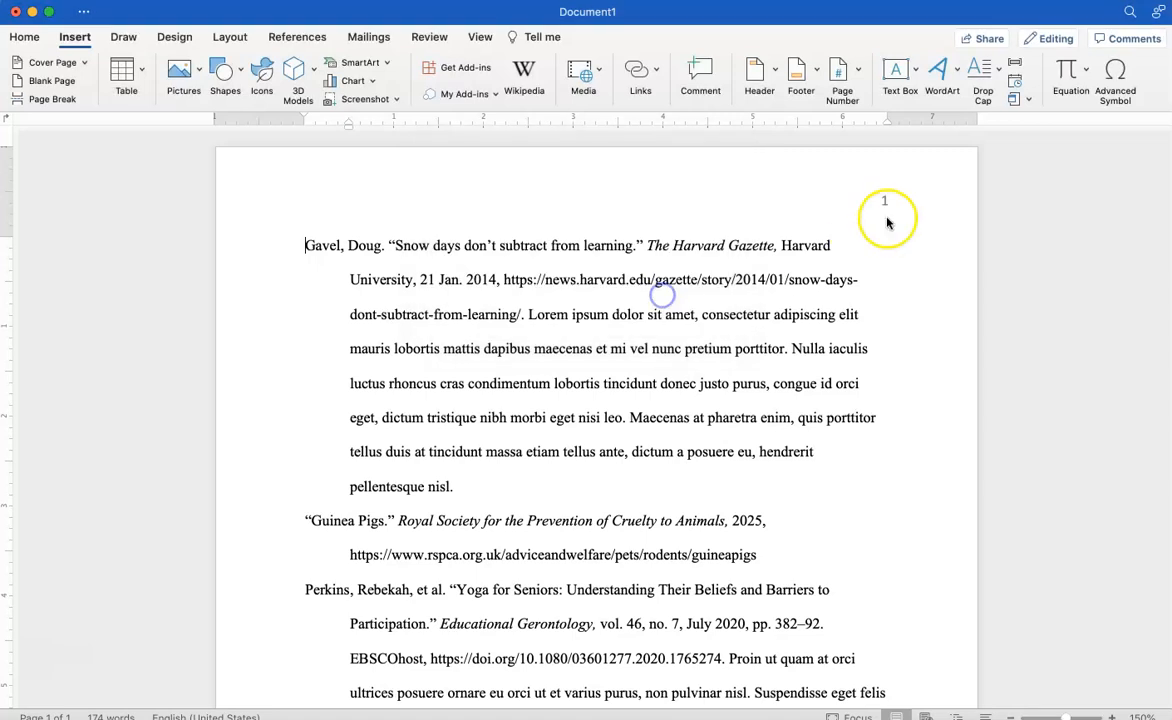
# Enter the placeholder text "Last" in the page header that holds the page number
pyautogui.click(876, 207)
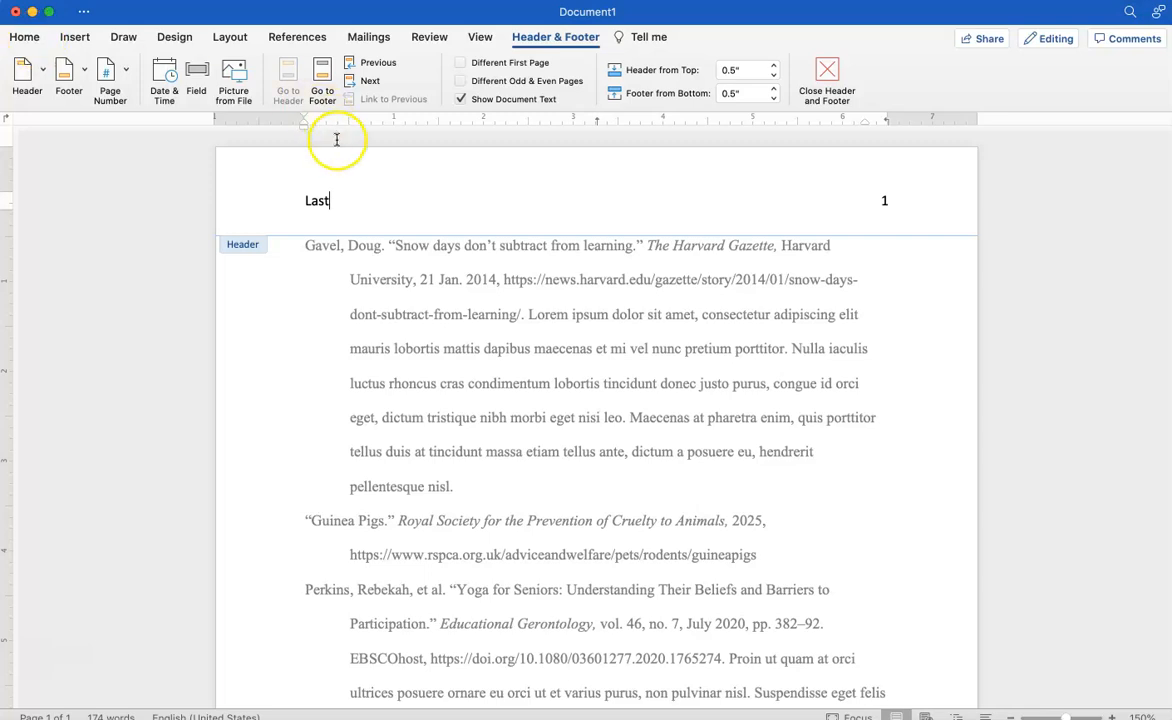
pyautogui.moveTo(352, 203); pyautogui.dragTo(256, 200)
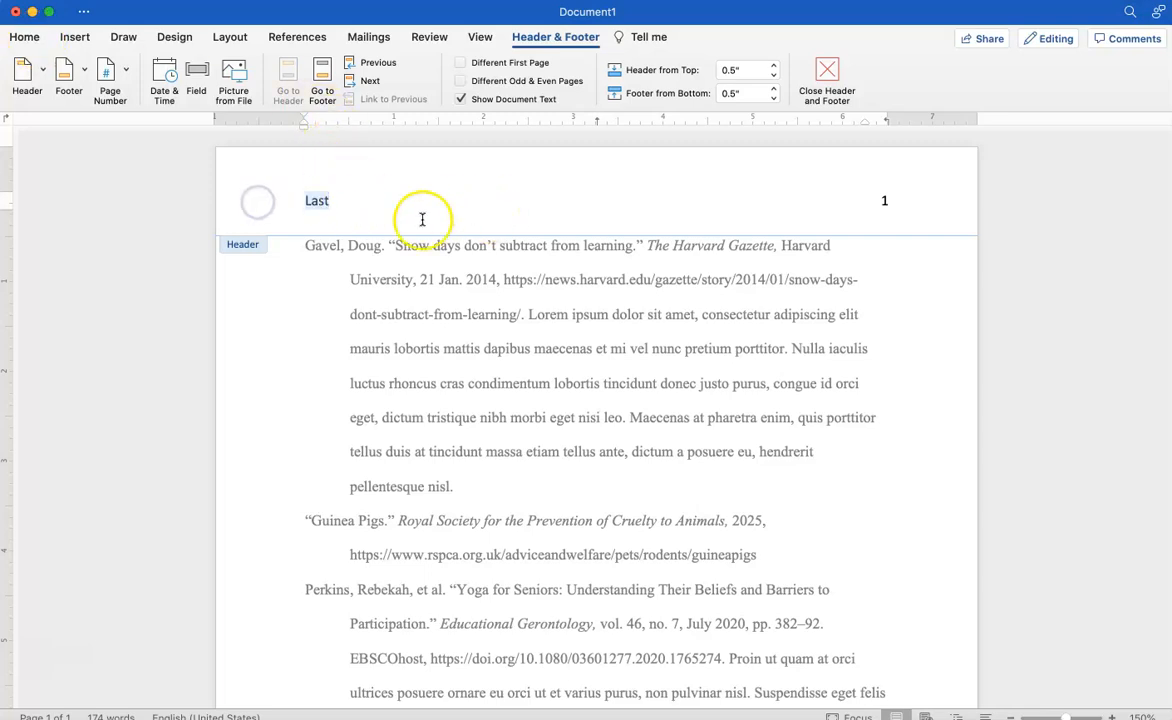
pyautogui.click(302, 200)
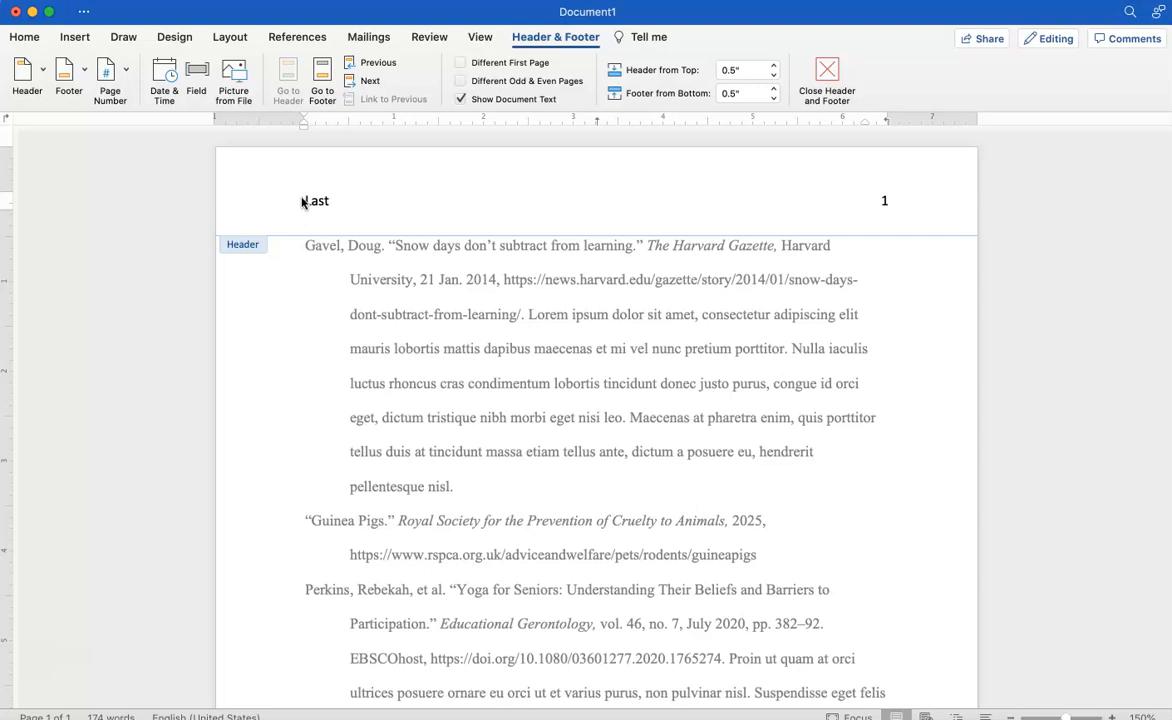
# Align the header text right and shift its right indent outward so it sits one space before the page number
pyautogui.click(27, 37)
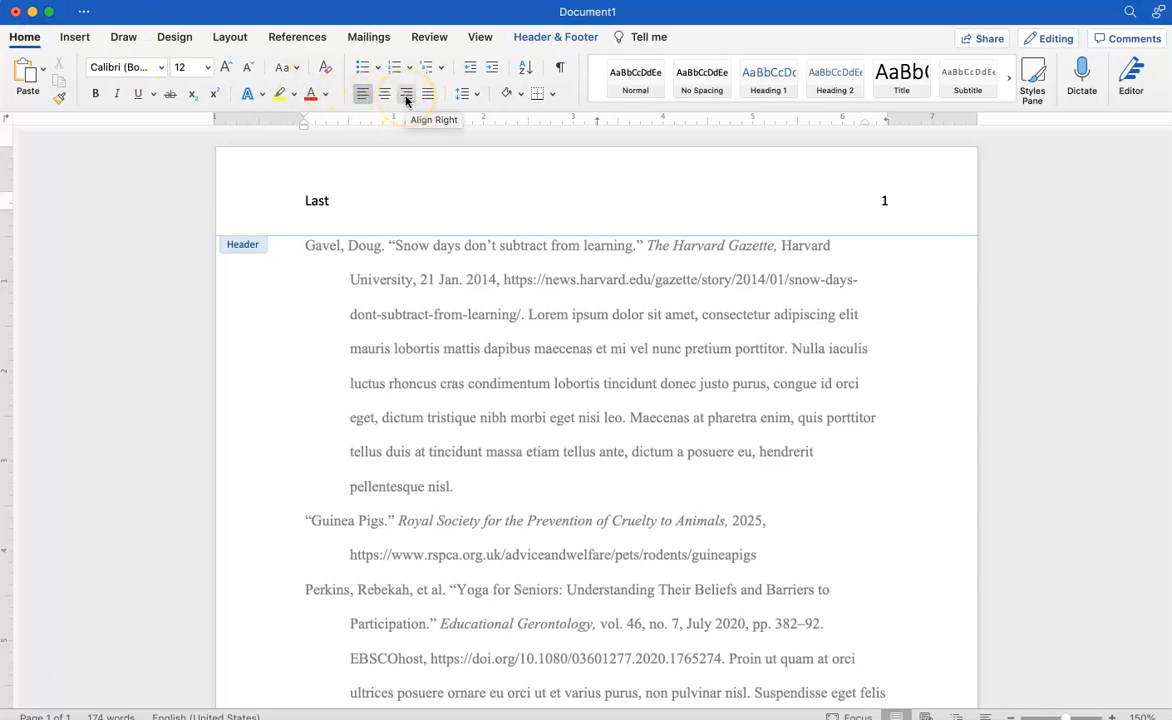
pyautogui.click(406, 94)
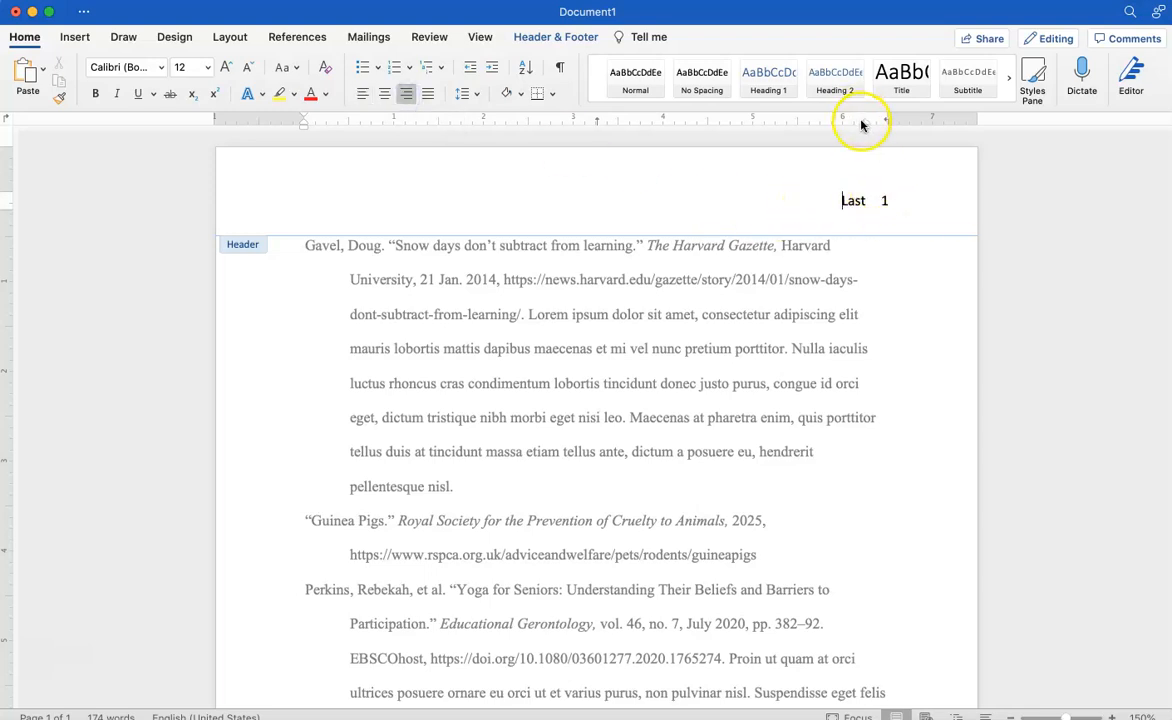
pyautogui.moveTo(865, 125); pyautogui.dragTo(874, 120)
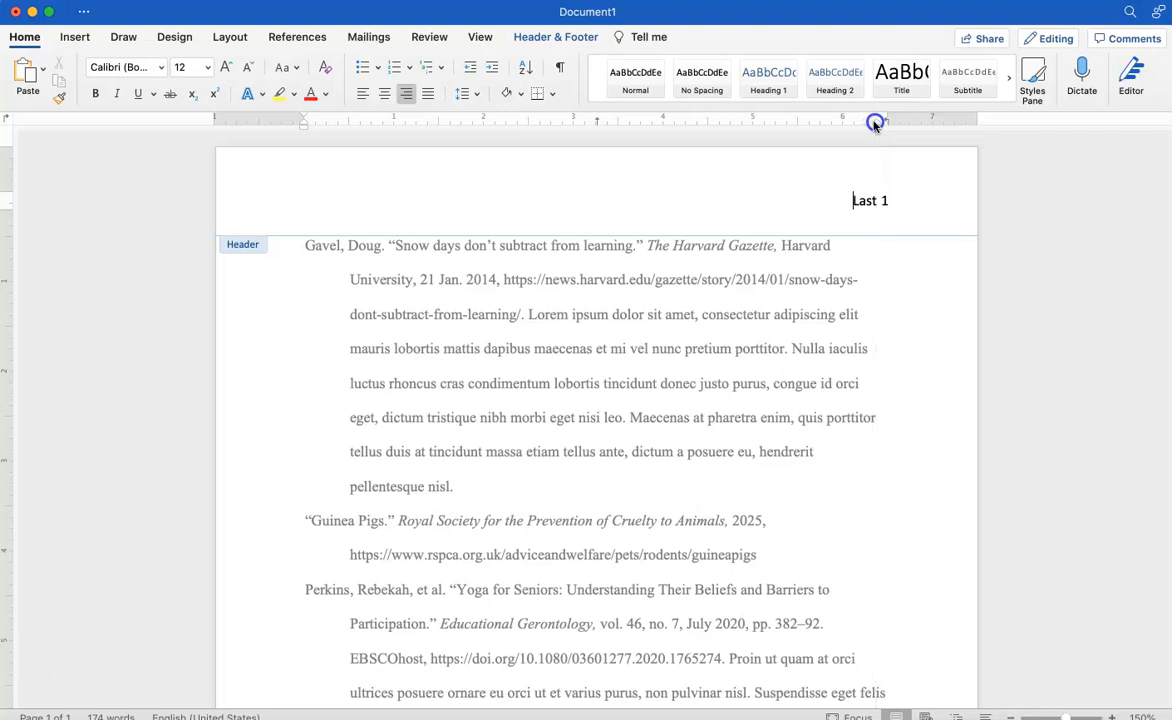
# Change the font of the header text "Last" to Times New Roman
pyautogui.moveTo(878, 201); pyautogui.dragTo(807, 201)
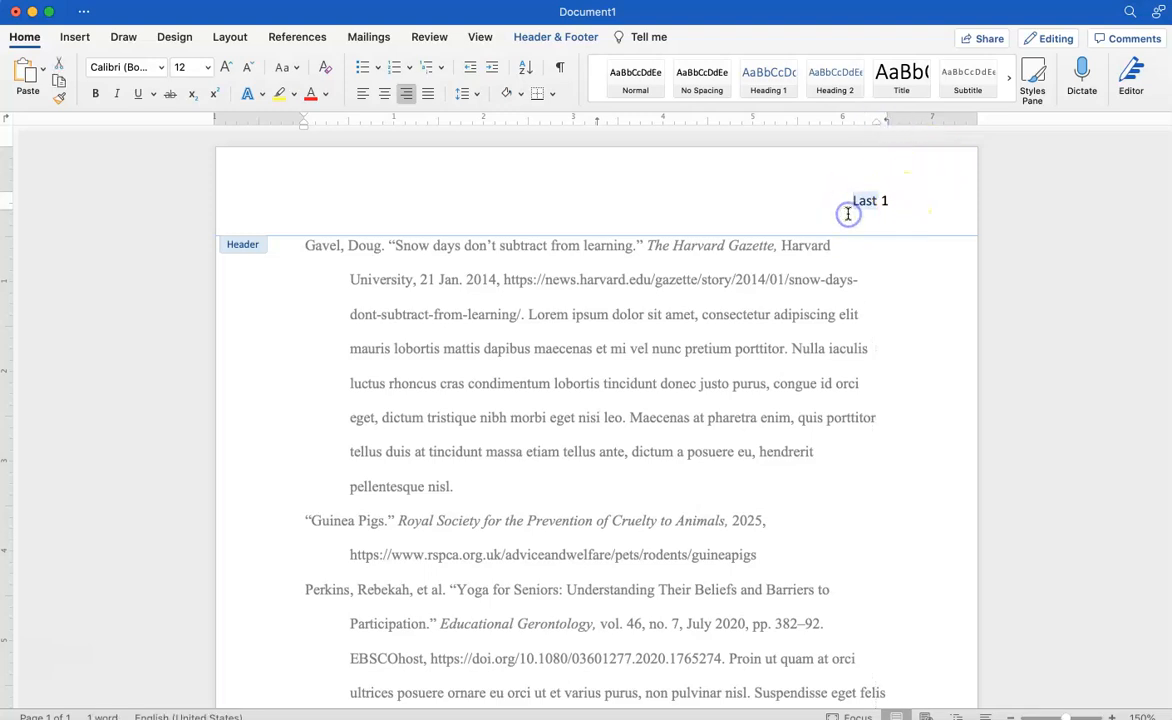
pyautogui.click(848, 205)
pyautogui.moveTo(853, 203); pyautogui.dragTo(918, 210)
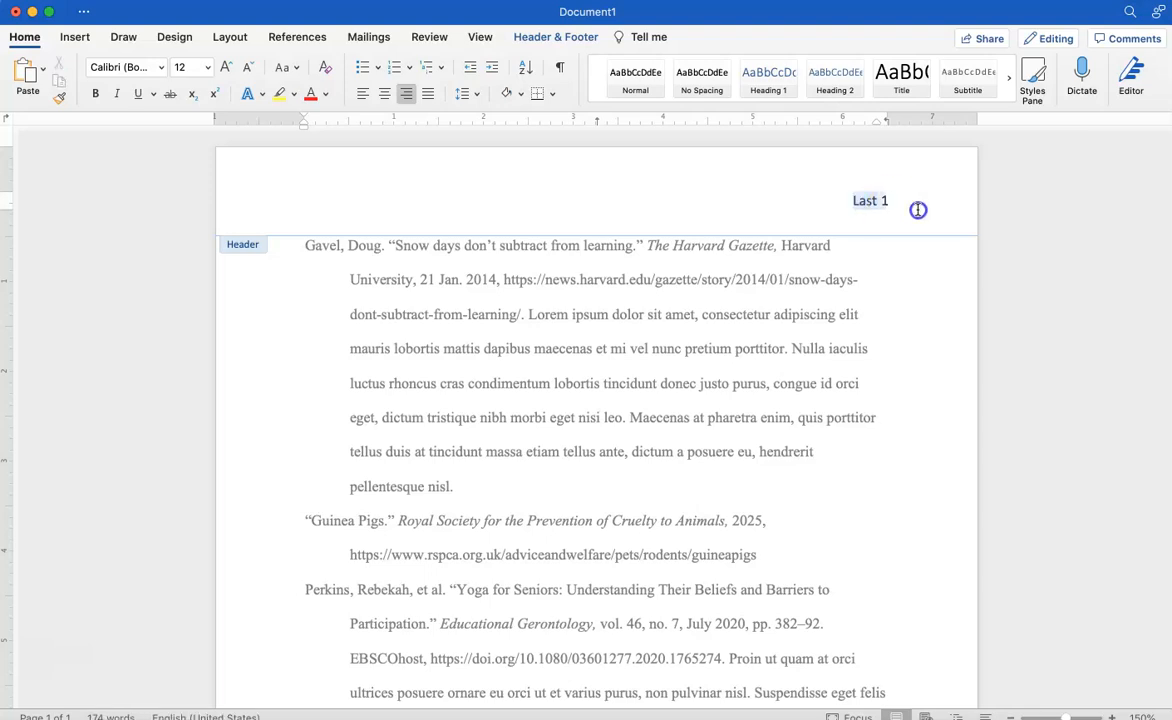
pyautogui.click(161, 67)
pyautogui.click(173, 201)
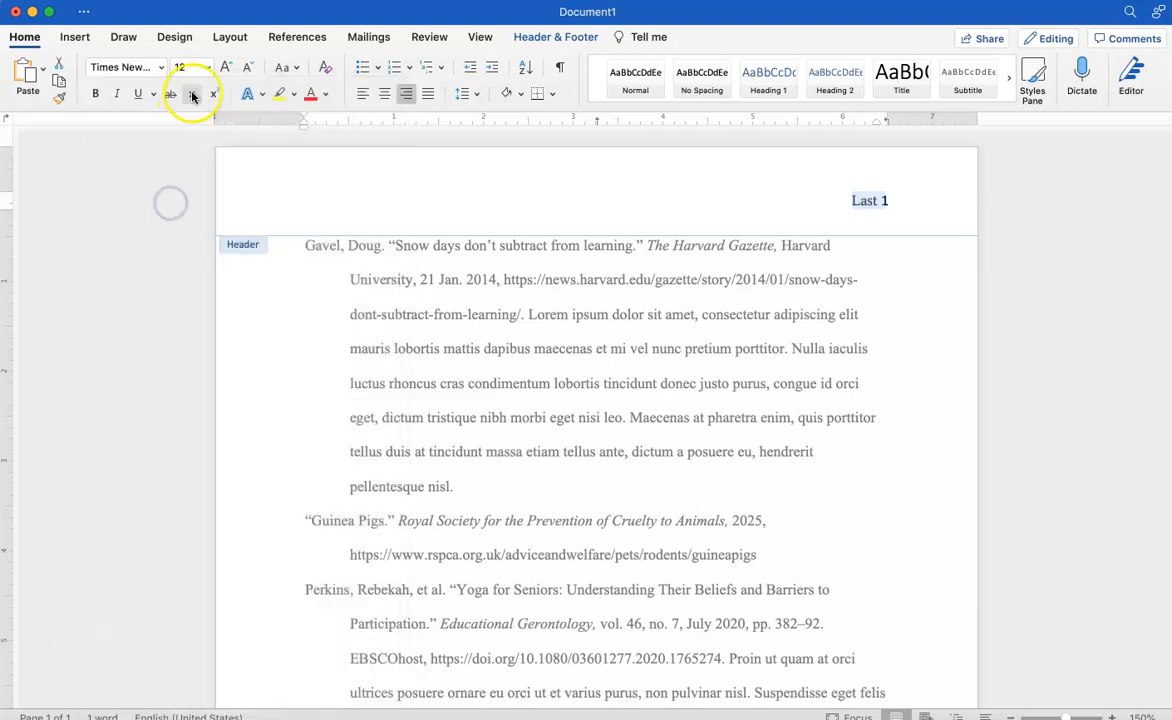
# Change the header page number's font to Times New Roman and return to the document body
pyautogui.click(884, 202)
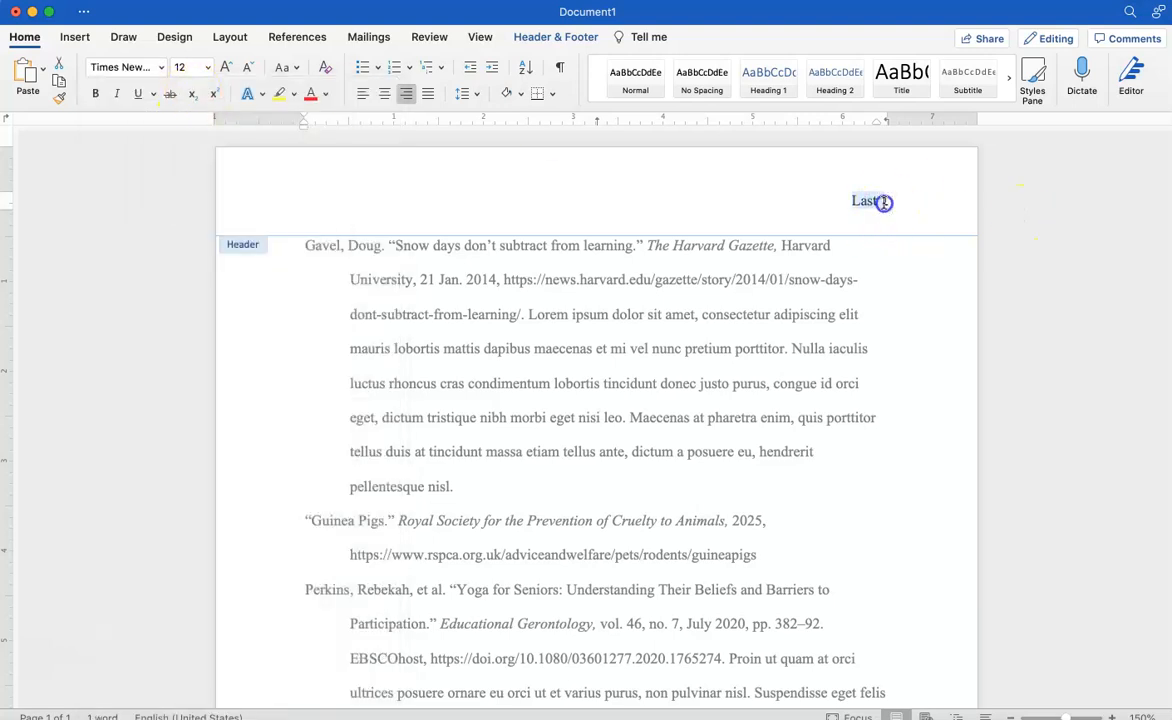
pyautogui.doubleClick(885, 201)
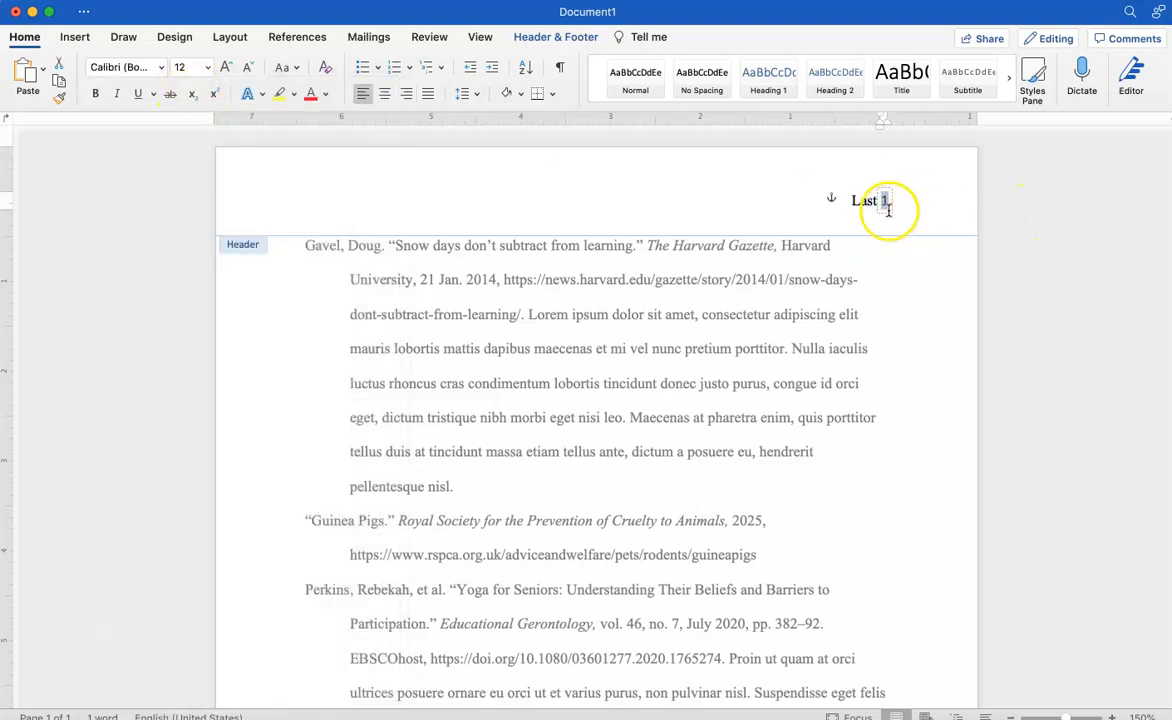
pyautogui.click(147, 68)
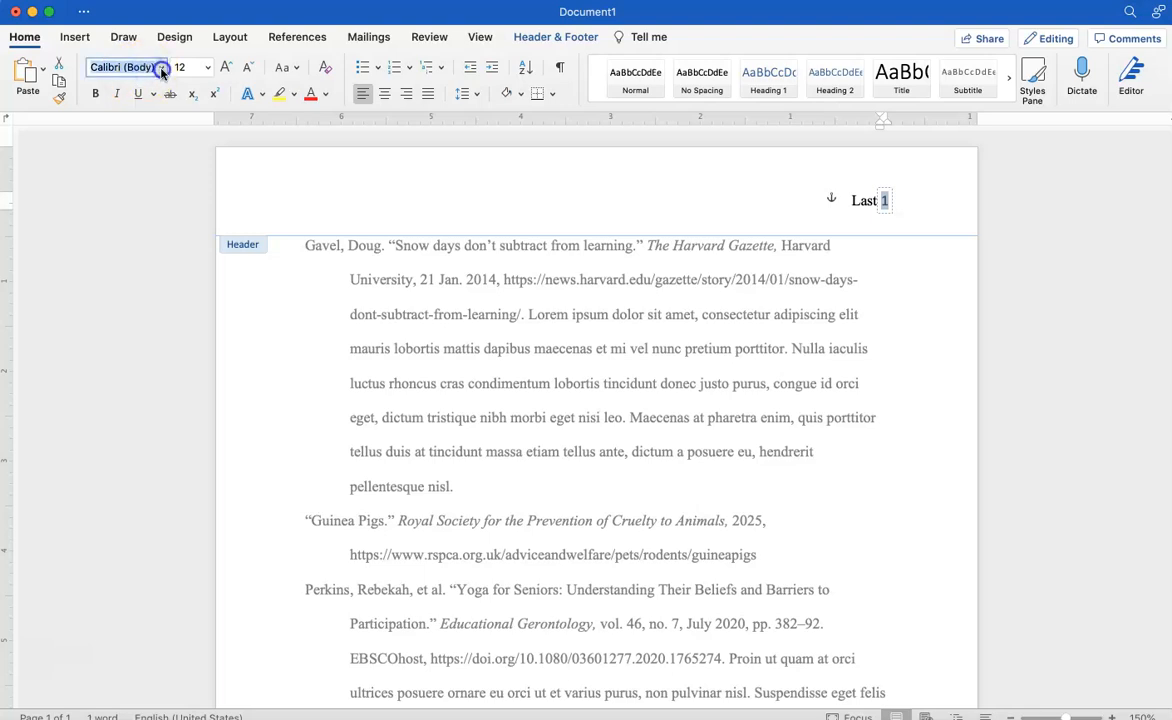
pyautogui.click(162, 70)
pyautogui.click(167, 205)
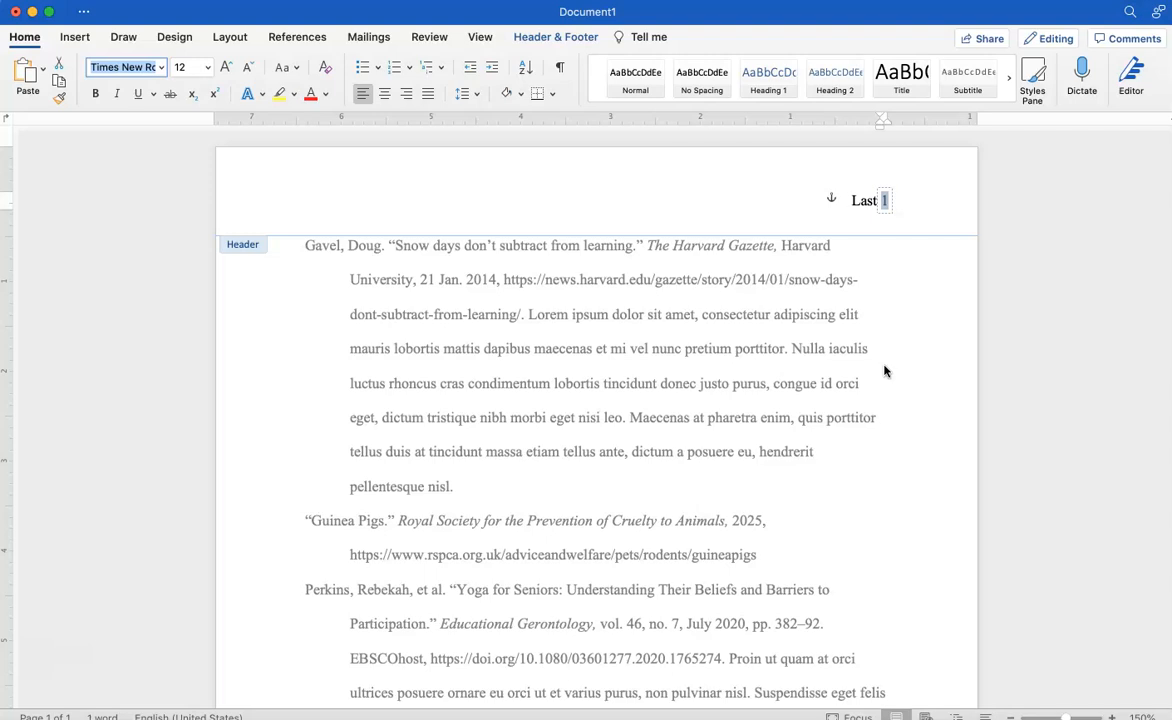
pyautogui.click(885, 369)
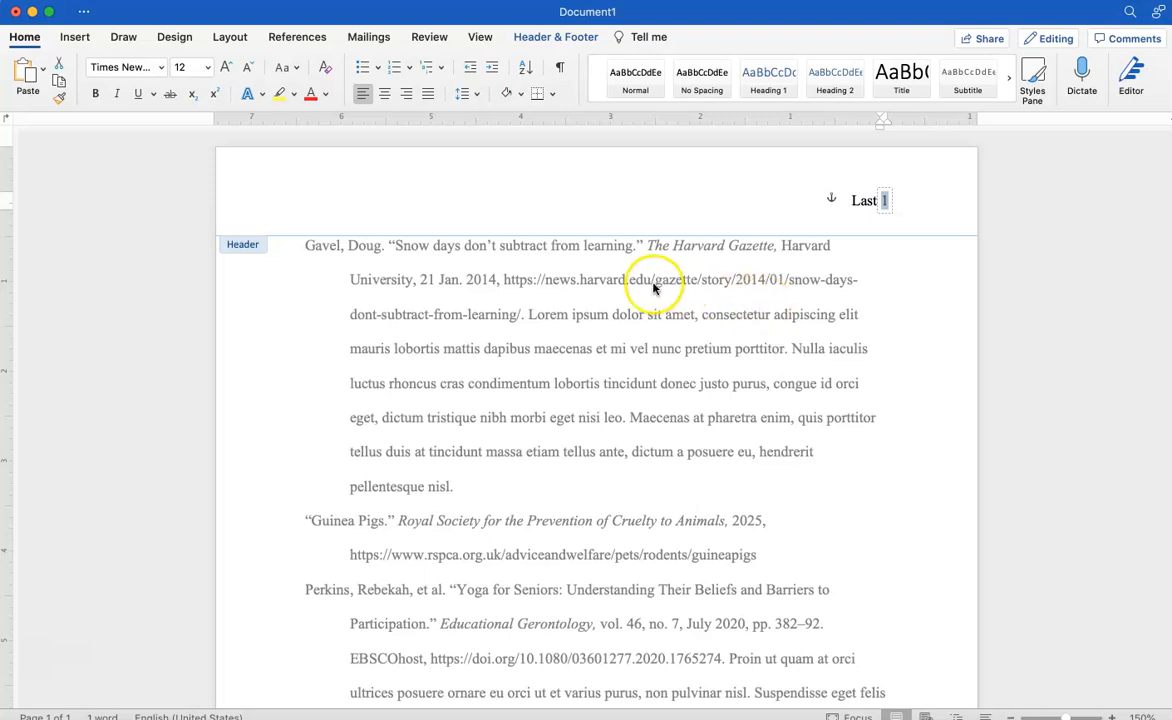
pyautogui.doubleClick(793, 314)
# Try starting the first citation's annotation on a new paragraph, then rejoin it to the citation
pyautogui.scroll(-1, 611, 455)
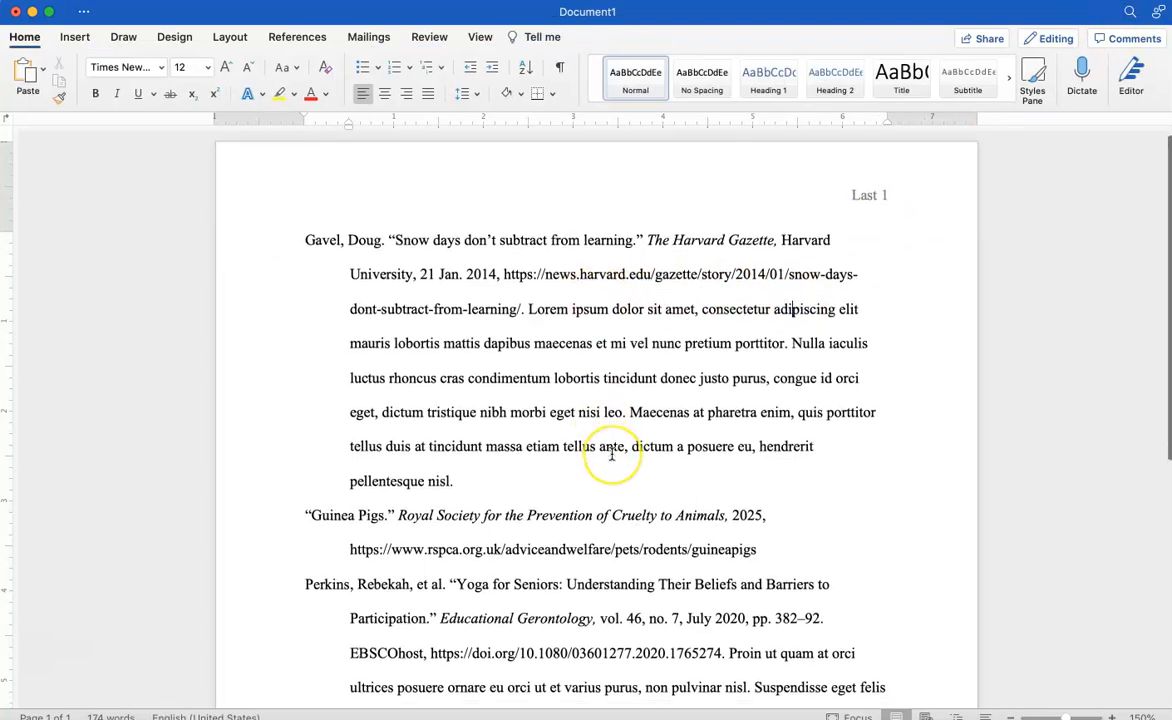
pyautogui.scroll(-1, 611, 455)
pyautogui.click(529, 242)
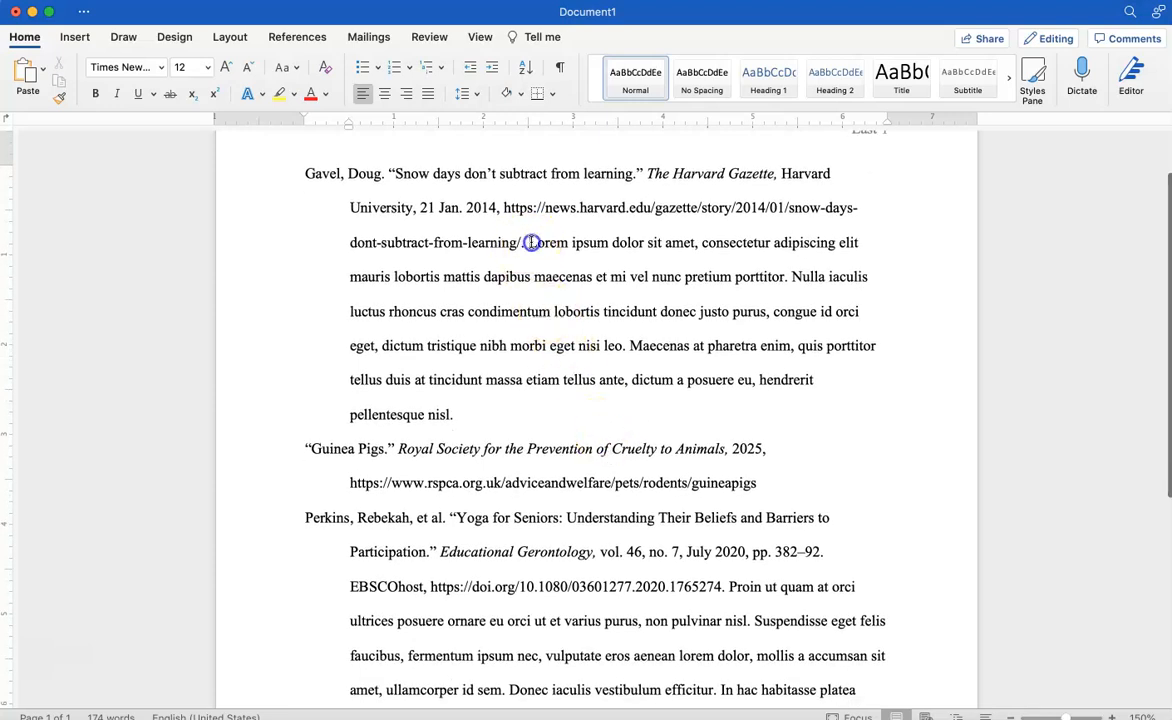
pyautogui.press('Return')
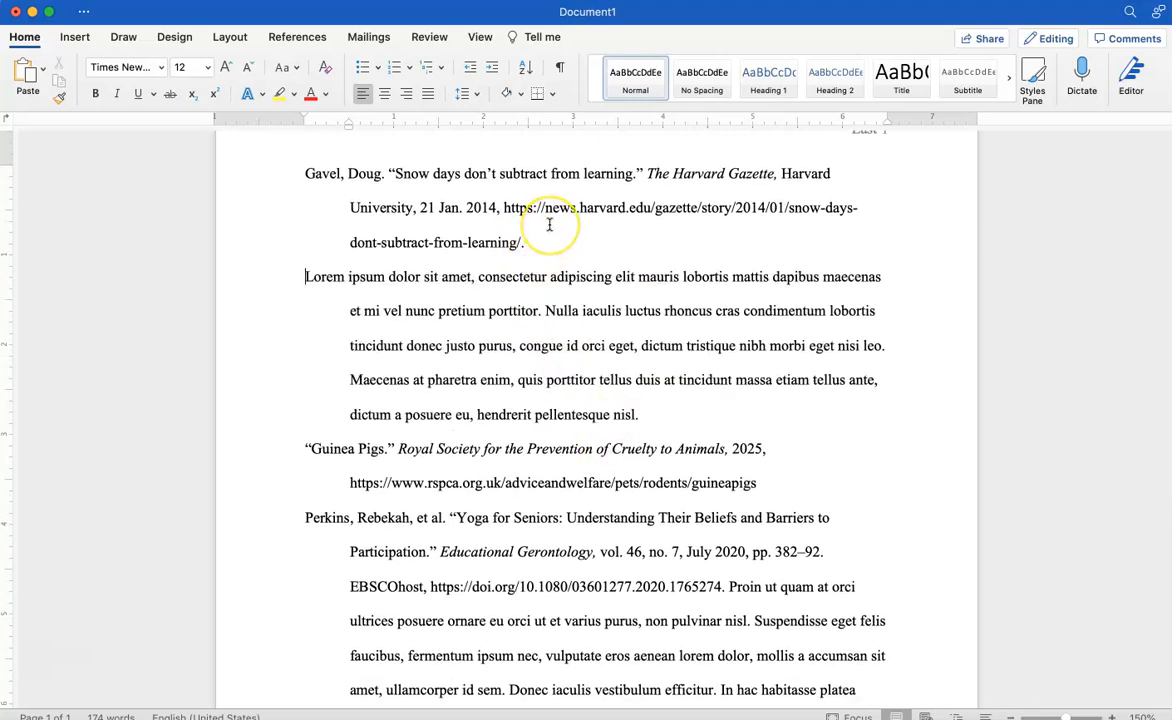
pyautogui.press('BackSpace')
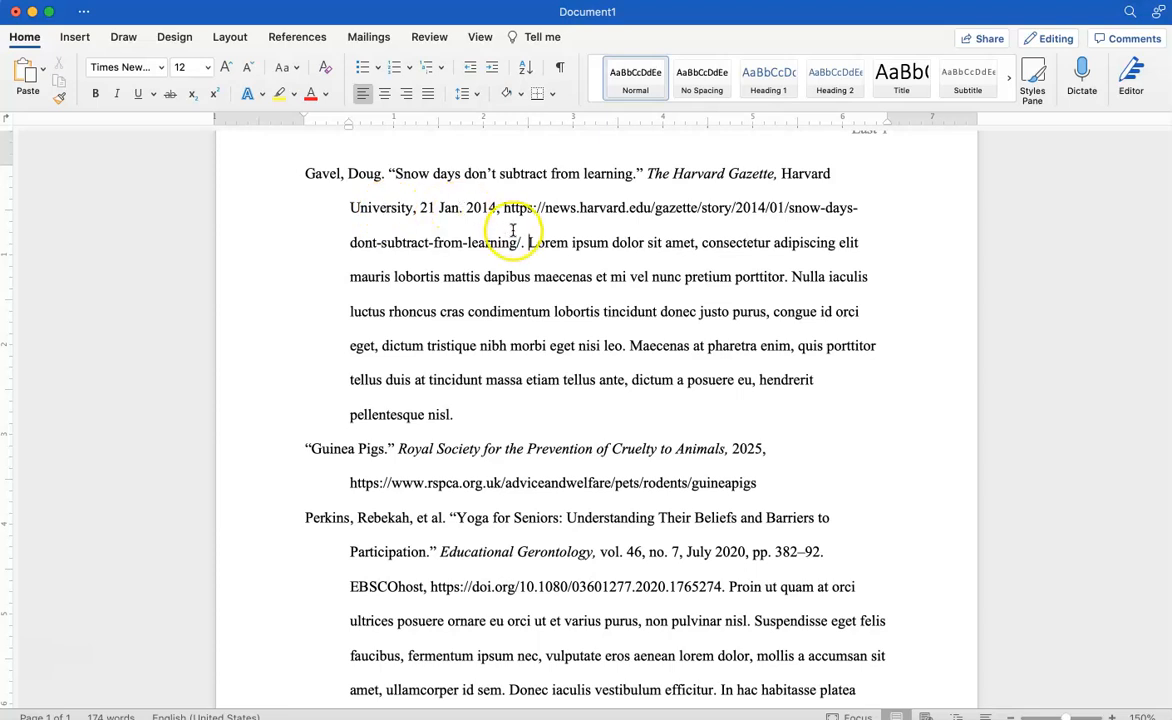
# Try splitting the annotation from the Educational Gerontology citation with a paragraph break, then remove the break
pyautogui.scroll(-1, 508, 366)
pyautogui.scroll(-5, 508, 366)
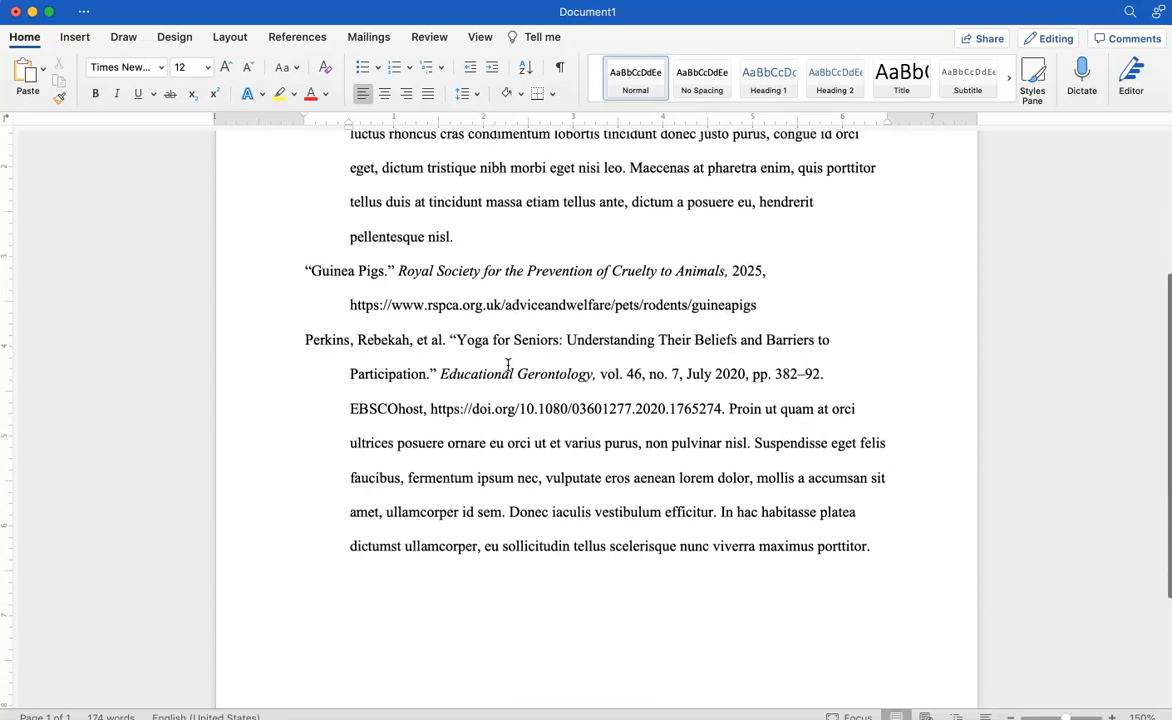
pyautogui.click(729, 404)
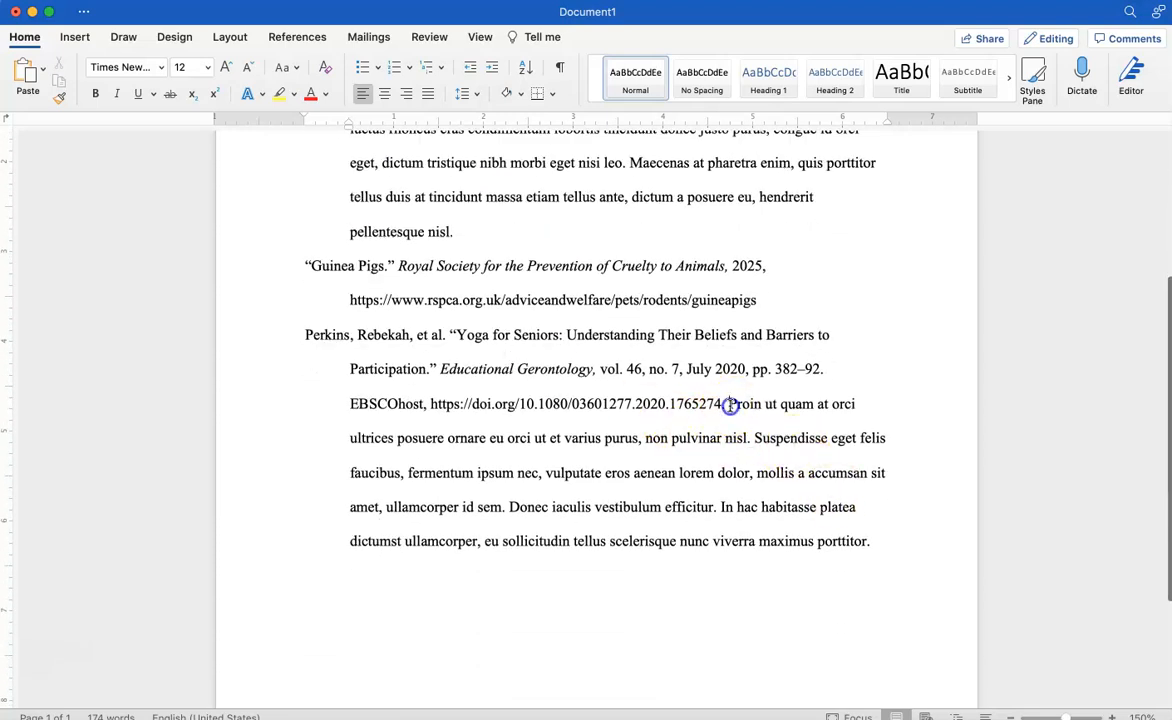
pyautogui.press('Return')
pyautogui.press('BackSpace')
pyautogui.press('BackSpace')
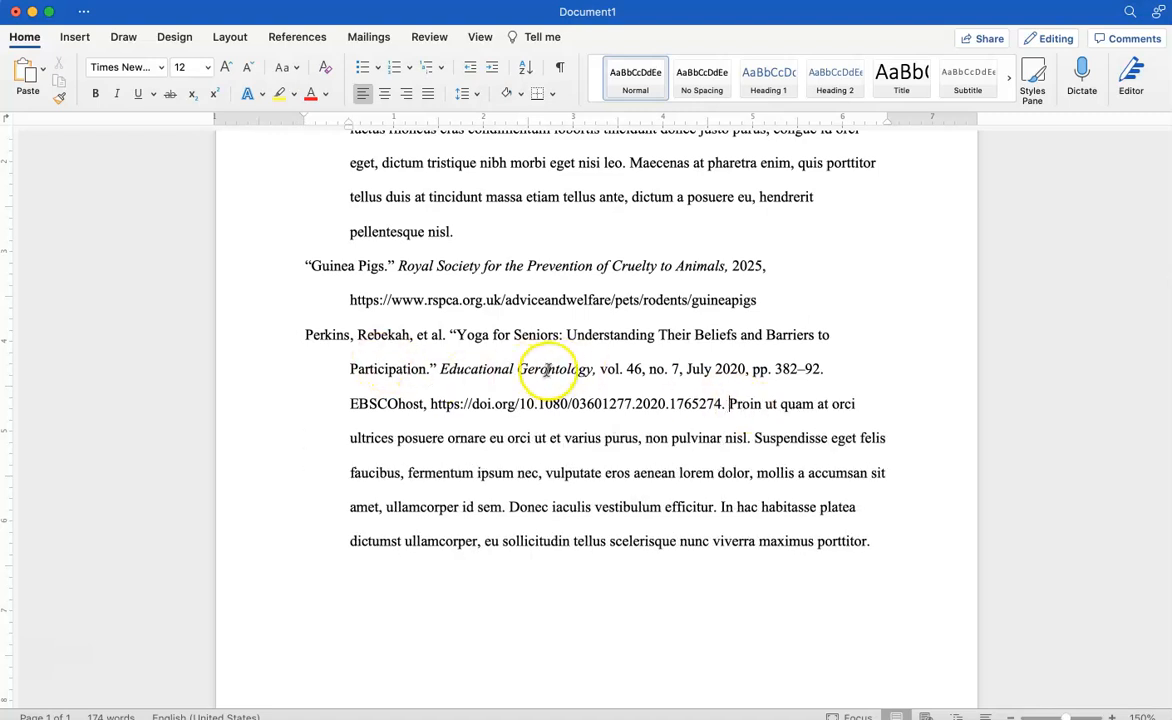
# Start saving the document with the Save As command
pyautogui.scroll(5, 665, 417)
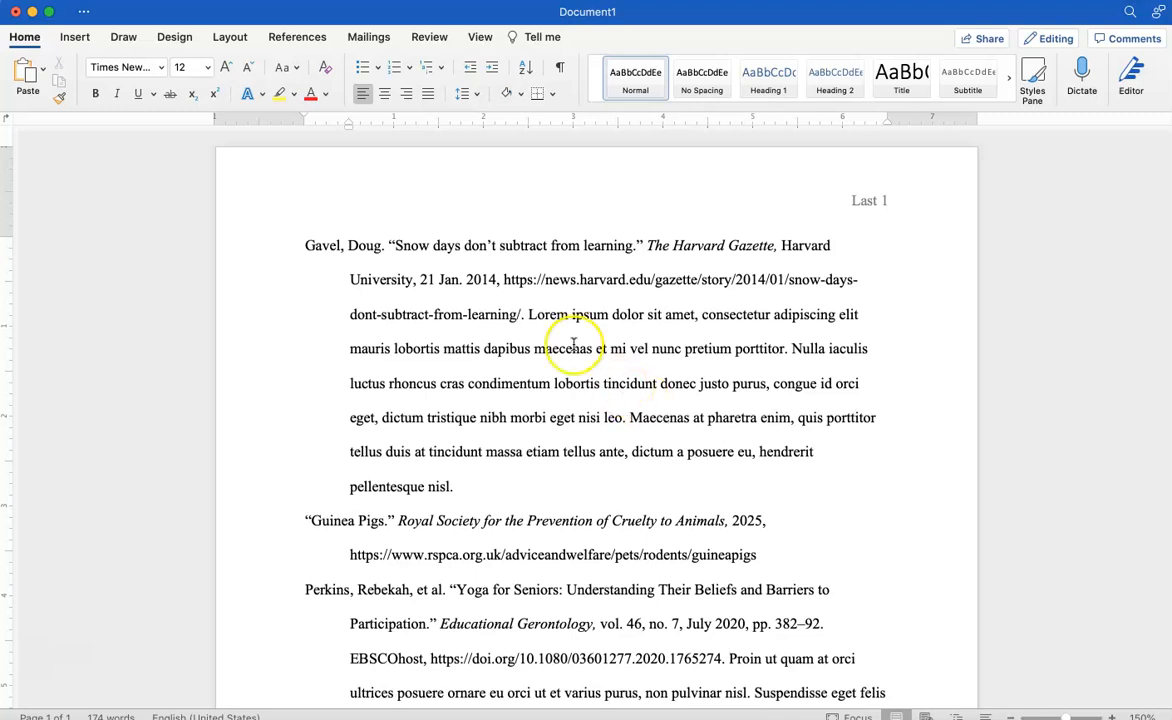
pyautogui.click(88, 10)
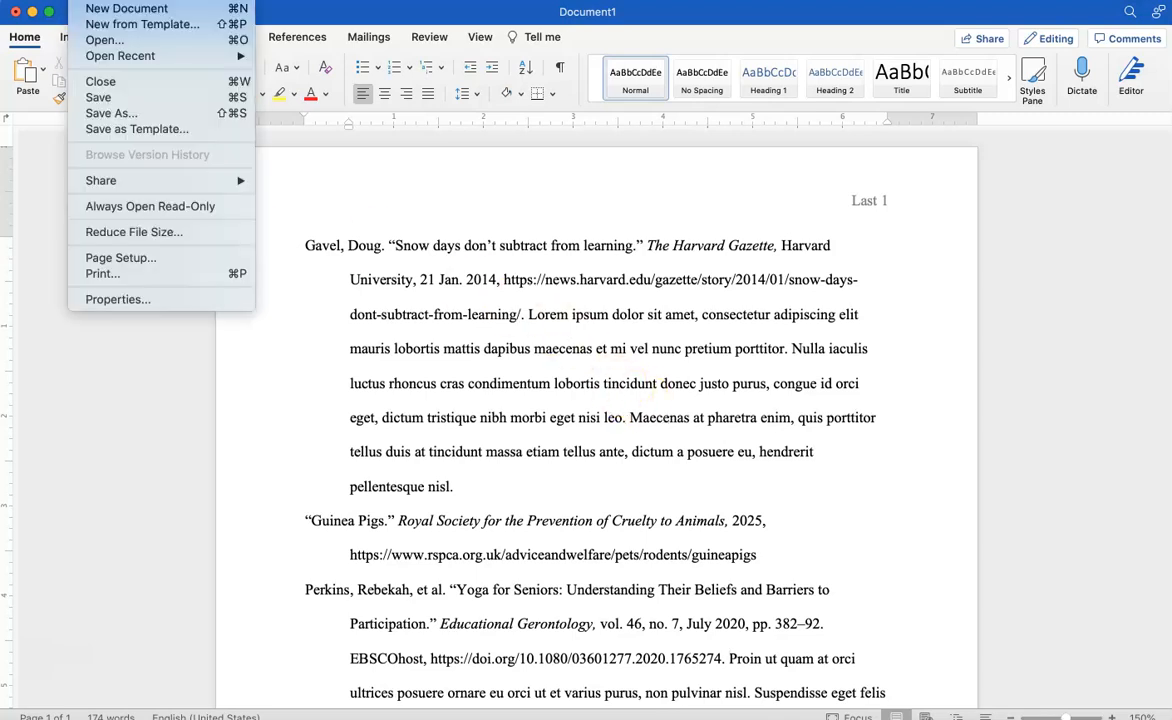
pyautogui.click(119, 117)
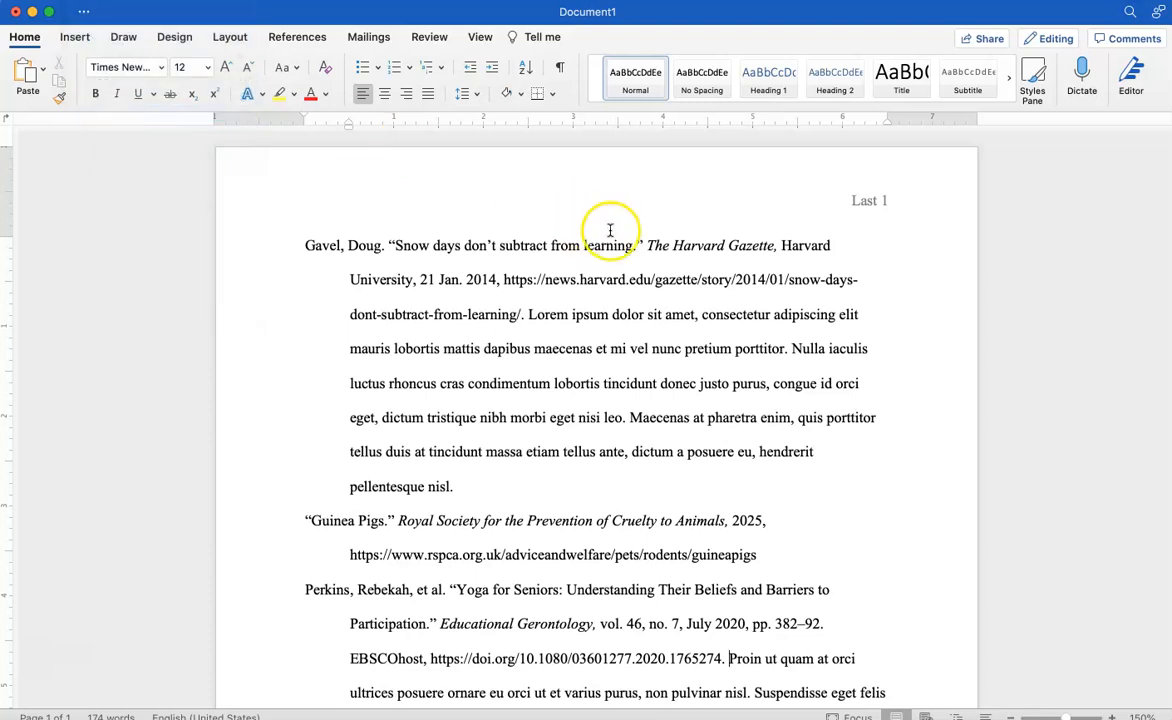